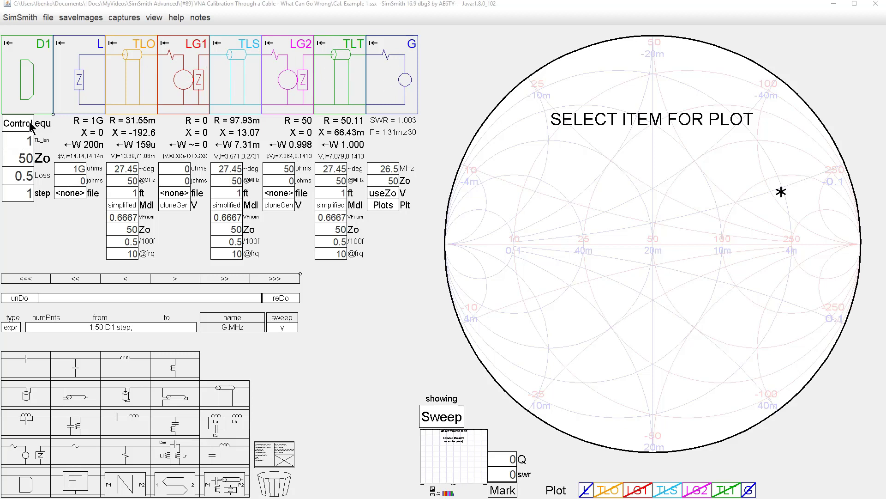
Step: In the D1 equations, set TL_len to 2 ft, then 5 ft, then back to 1 ft
left_click(14, 124)
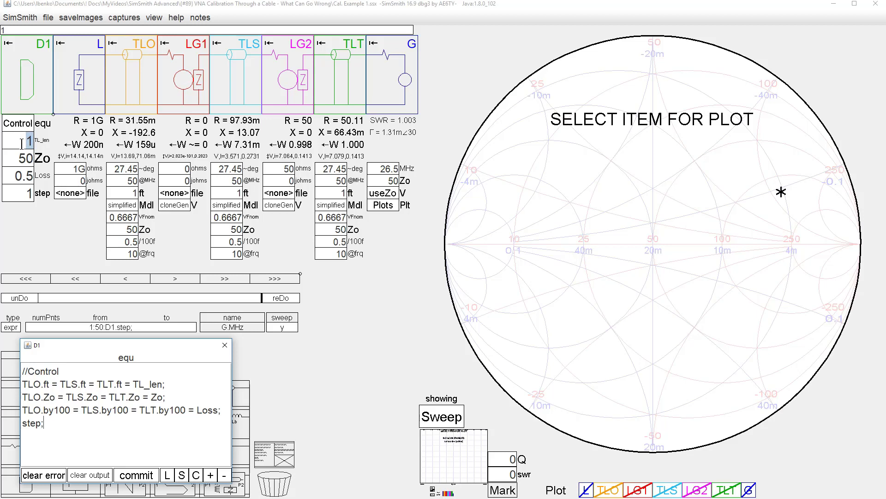
left_click(21, 144)
type("2")
key("Return")
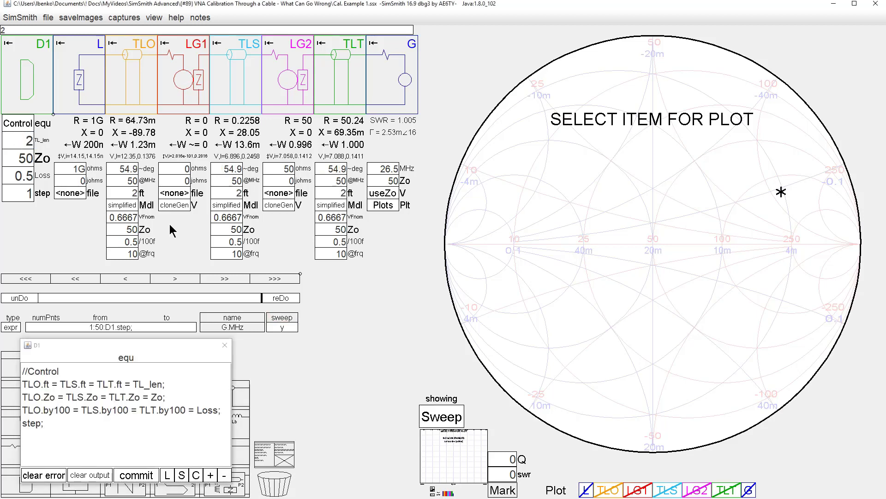
type("5")
key("Return")
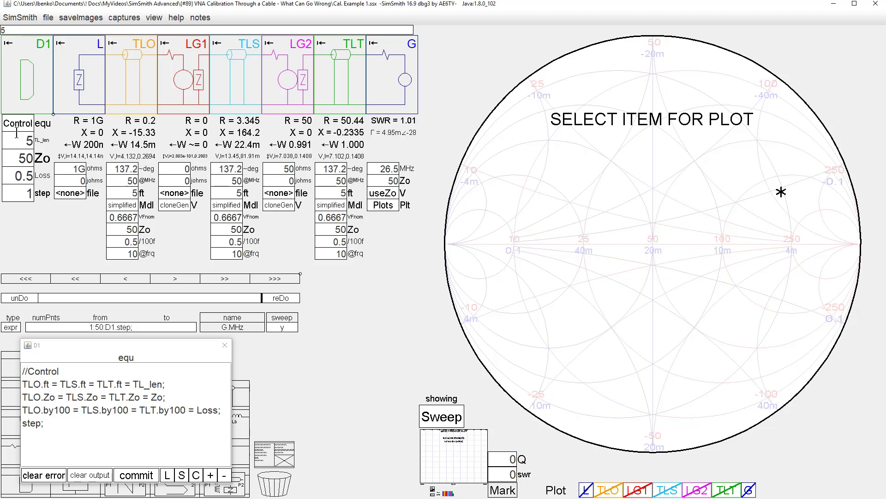
type("1")
key("Return")
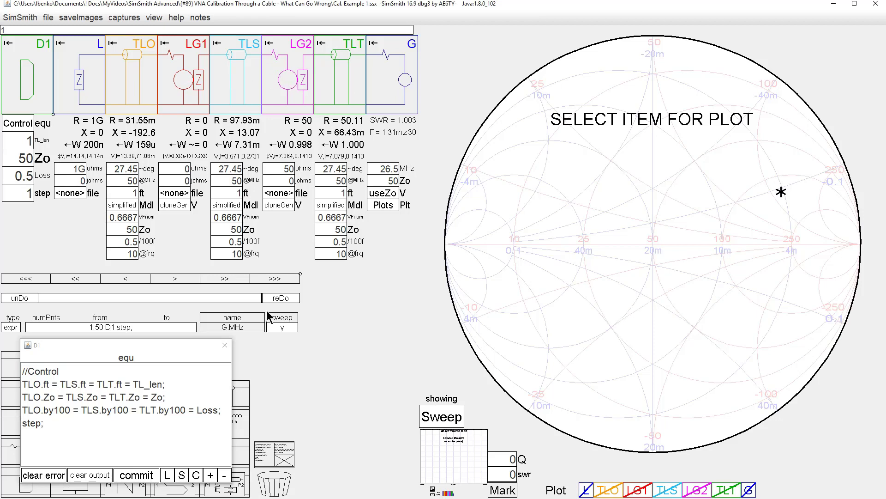
Step: Plot the TLO trace and change the sweep expression to {1:50:D1.step}; for discrete points
left_click(225, 345)
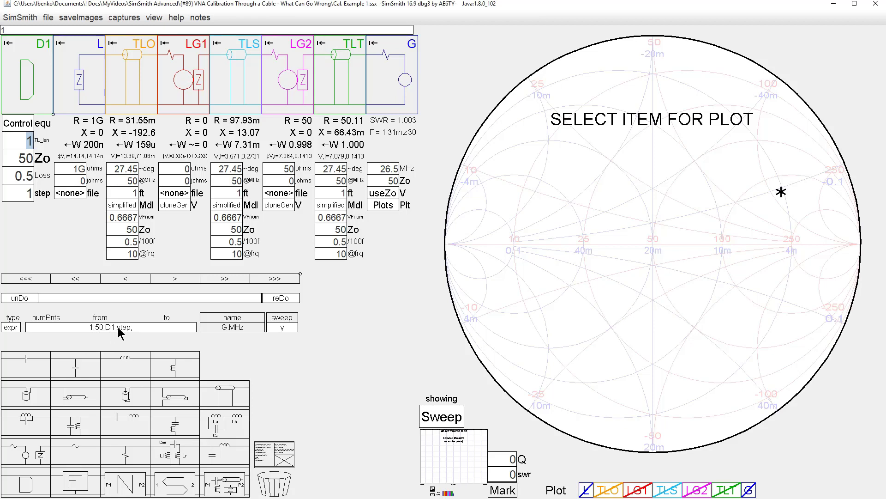
left_click(614, 489)
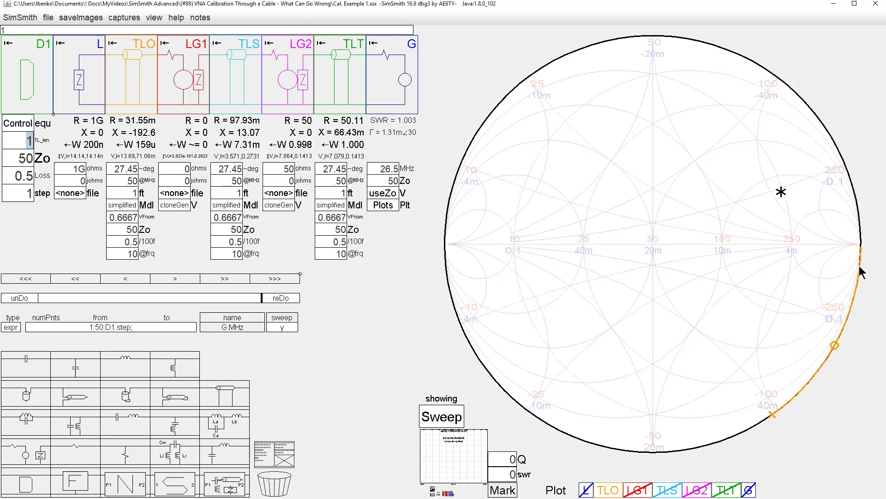
left_click(88, 329)
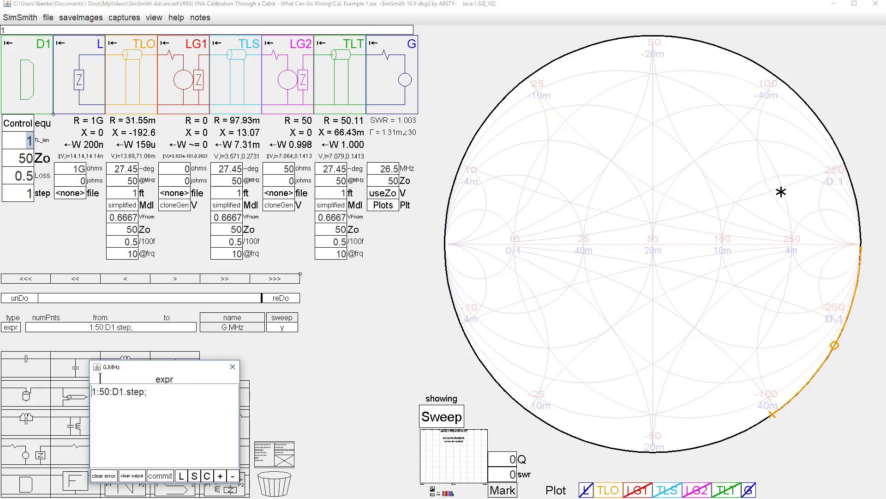
type("{")
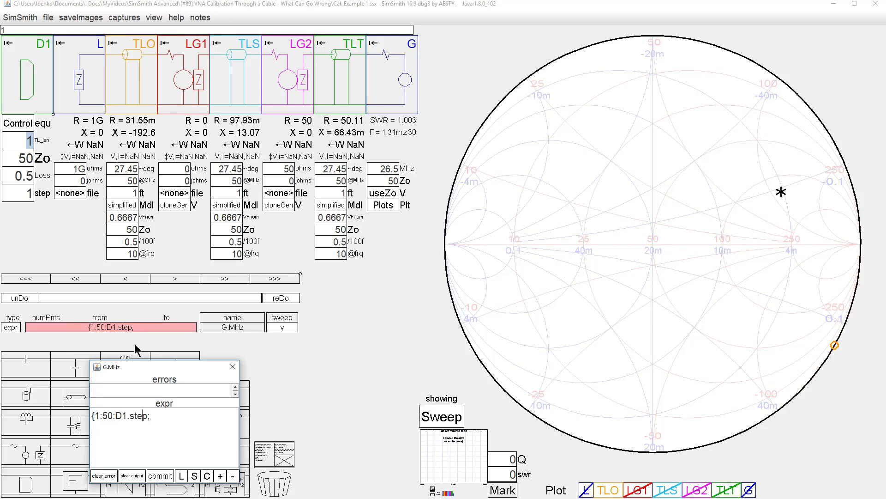
type("}")
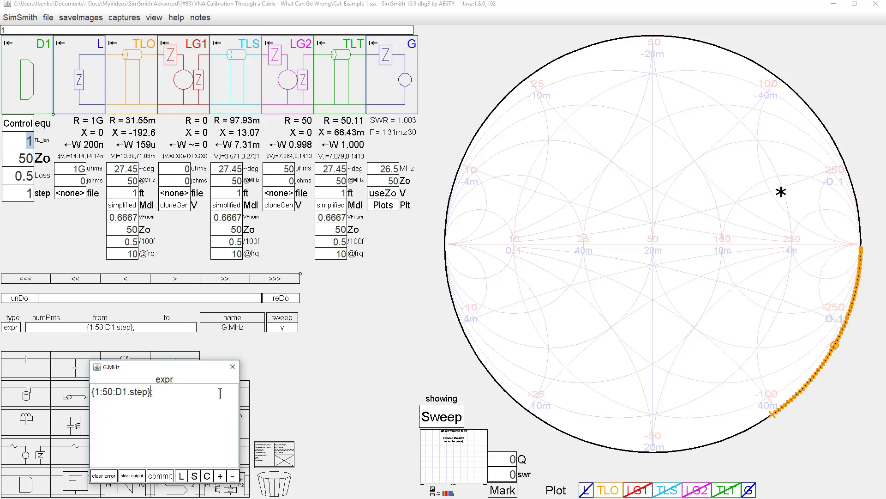
left_click(232, 368)
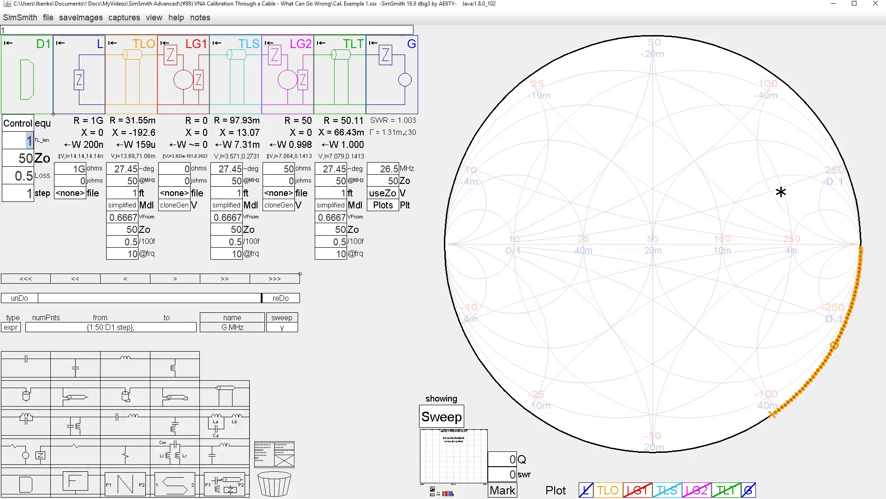
Step: Read the TLO trace's 1 MHz end point: SWR 2.410, Z=83.4-j48.2
scroll(874, 247, "up", 2)
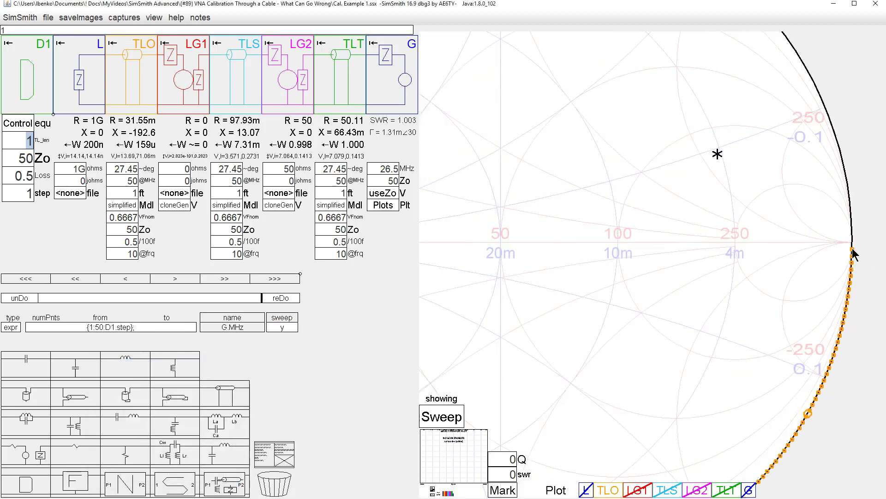
left_click(853, 251)
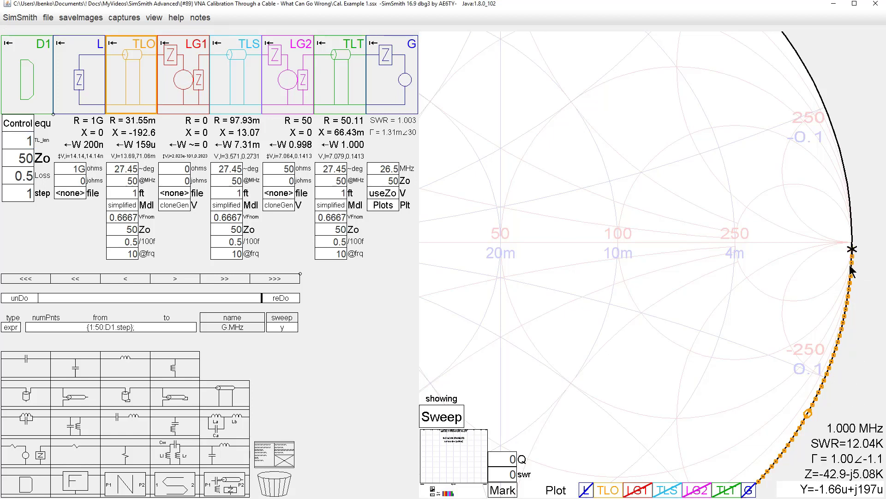
scroll(855, 384, "down", 5)
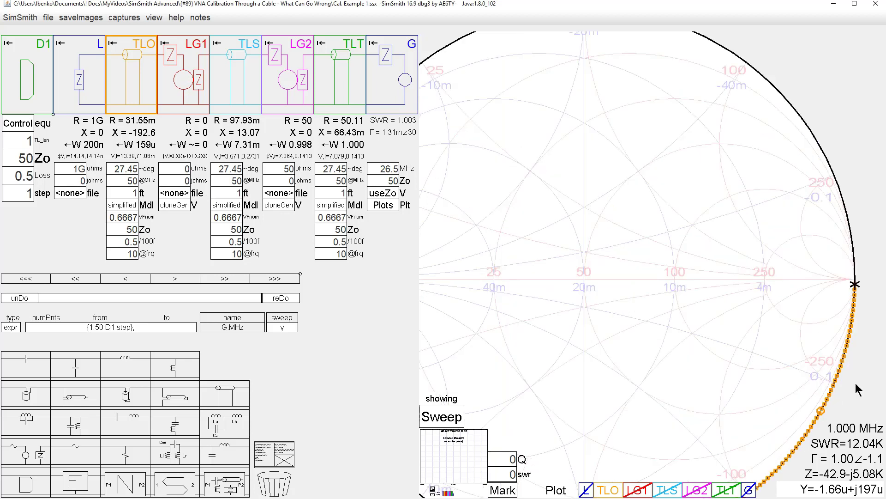
left_click_drag(716, 353, 715, 305)
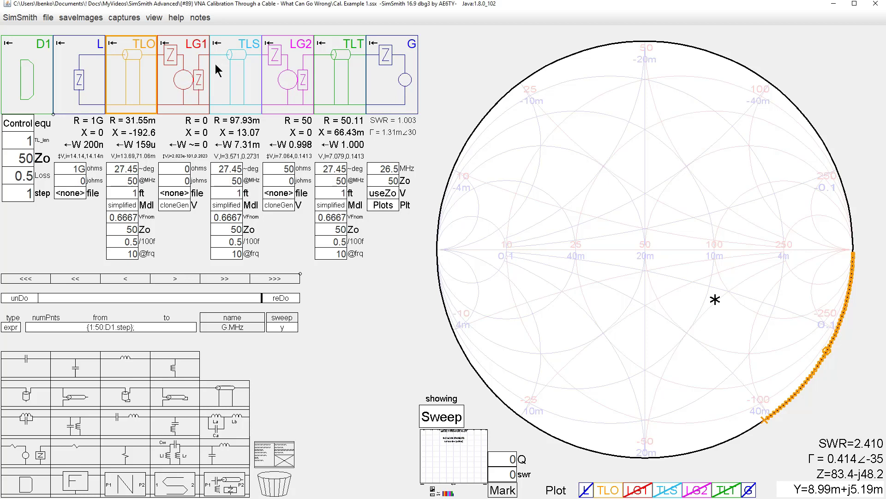
Step: Plot the TLS and TLT traces, then nudge Zo and leave it at 50
left_click(668, 489)
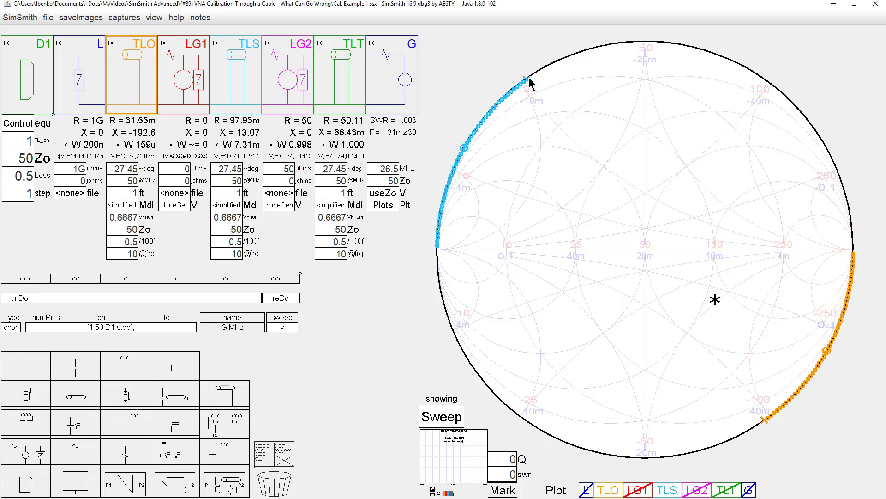
left_click(726, 490)
left_click(16, 158)
scroll(16, 158, "up", 10)
scroll(16, 158, "down", 5)
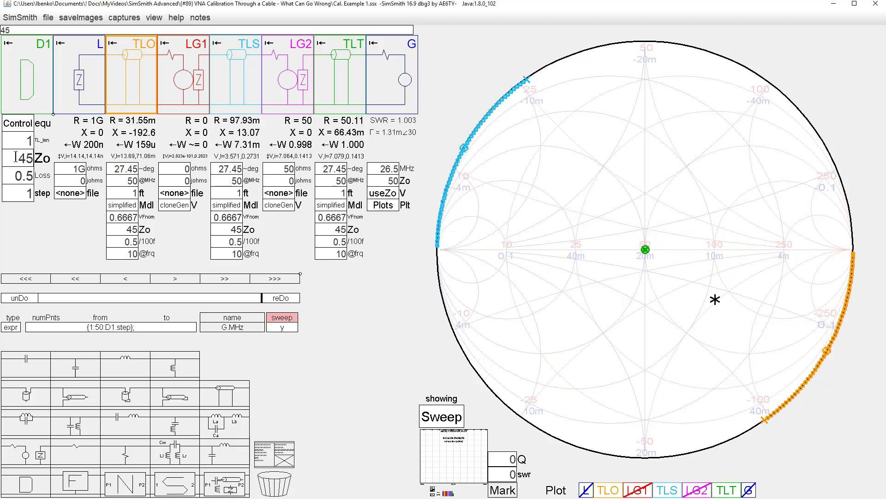
scroll(16, 157, "up", 3)
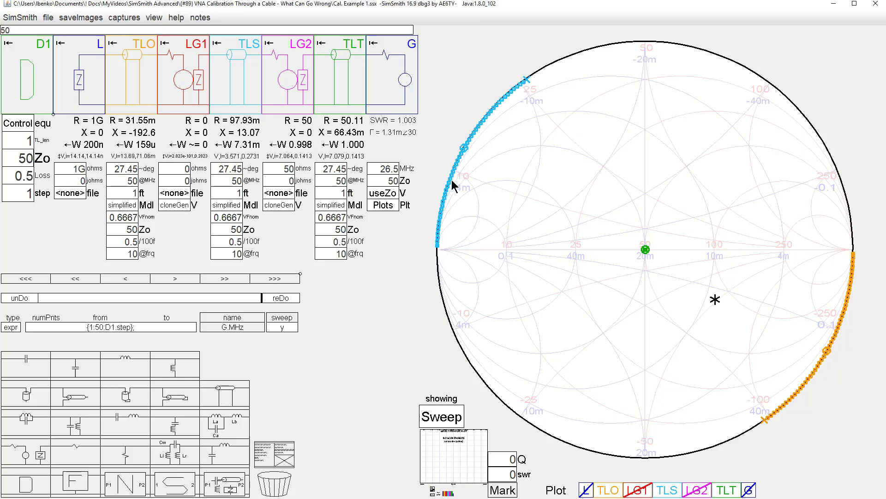
Step: Step through the TLS points at 29, 28 and 27 MHz, reading SWR=555.7, Z=96.4m+j13.3
scroll(471, 146, "up", 3)
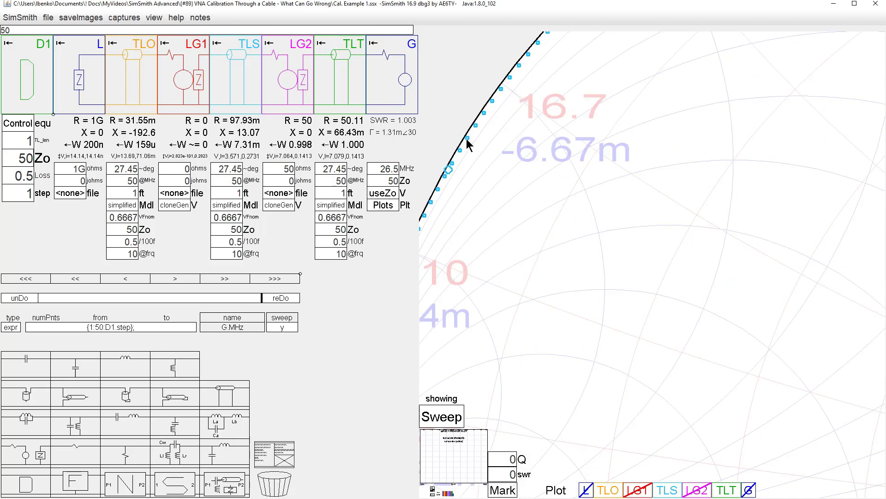
left_click(467, 139)
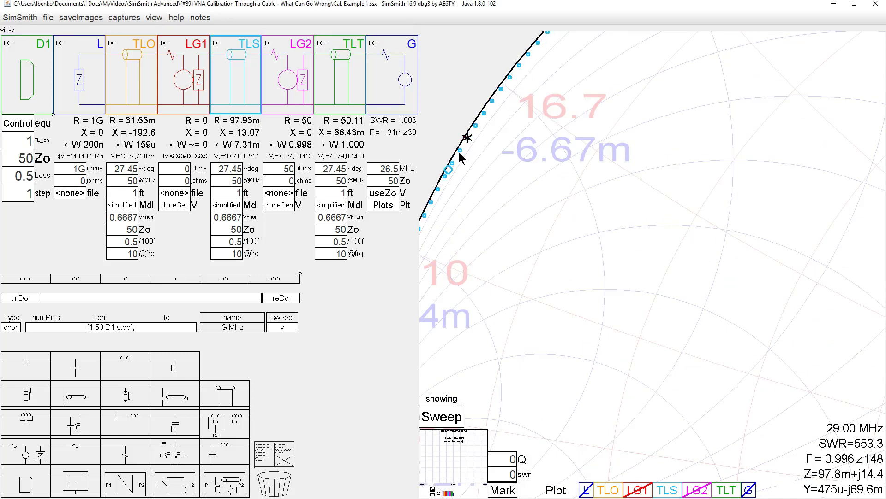
left_click(459, 151)
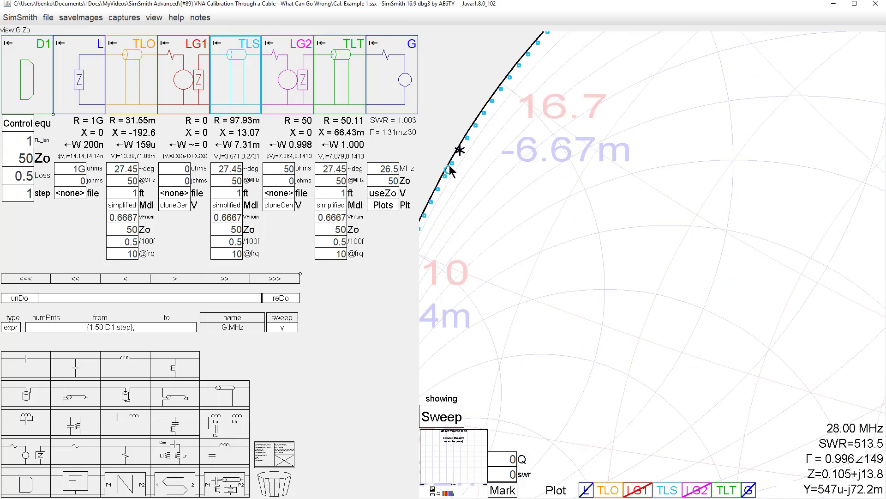
left_click(449, 166)
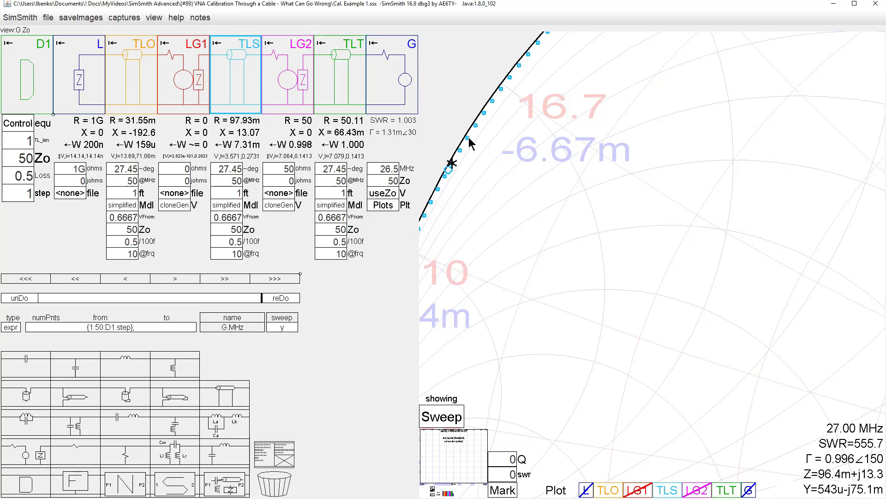
scroll(469, 138, "down", 3)
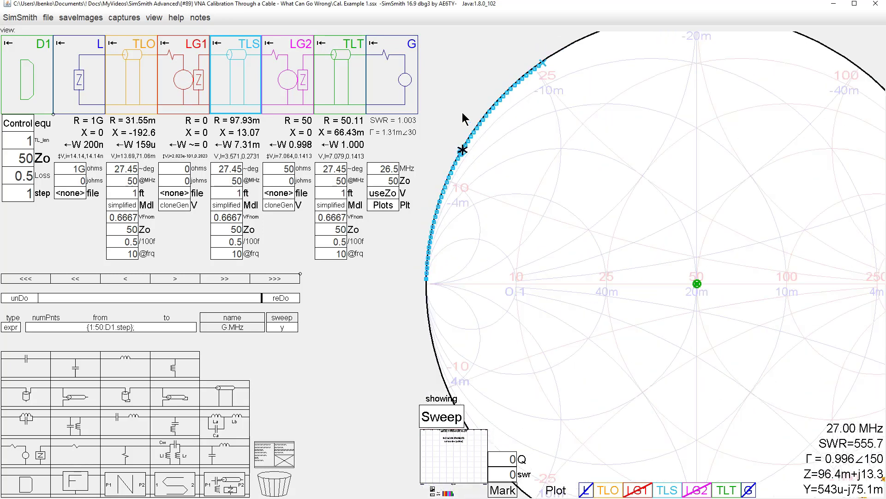
scroll(466, 147, "down", 3)
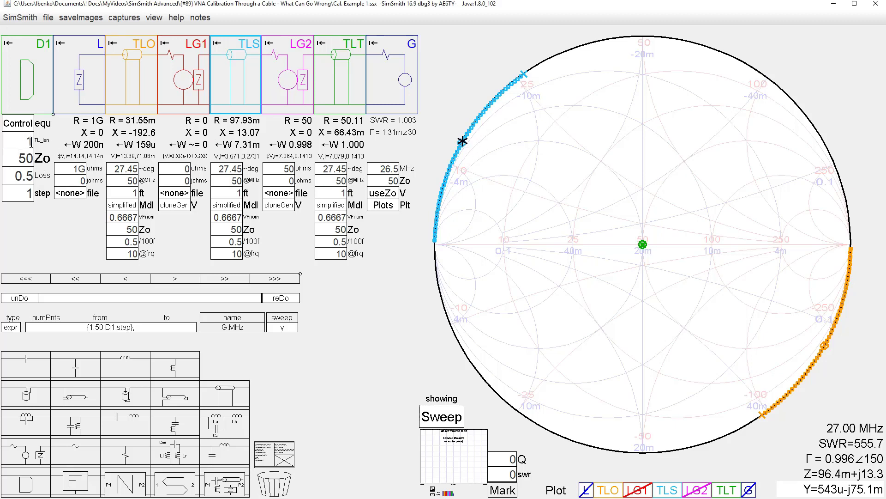
Step: Hide the TLS trace and scroll the TL_len value upward
left_click(16, 141)
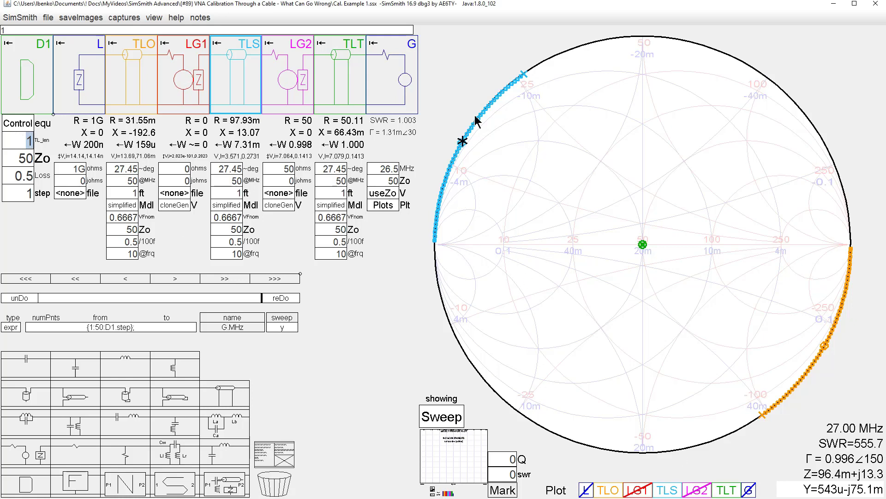
left_click(666, 490)
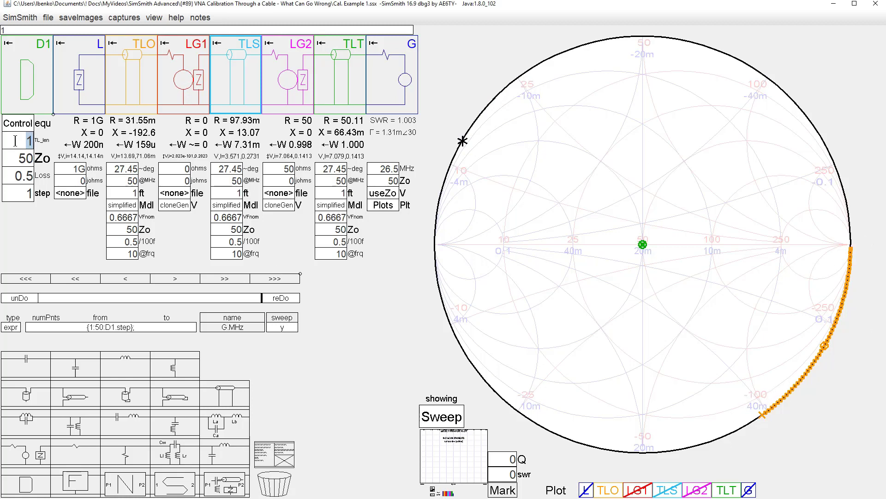
scroll(15, 140, "up", 2)
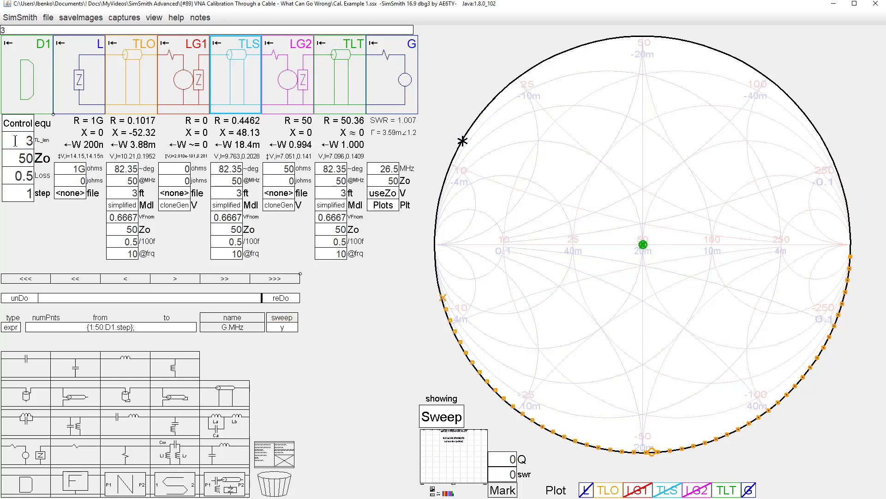
scroll(16, 141, "up", 1)
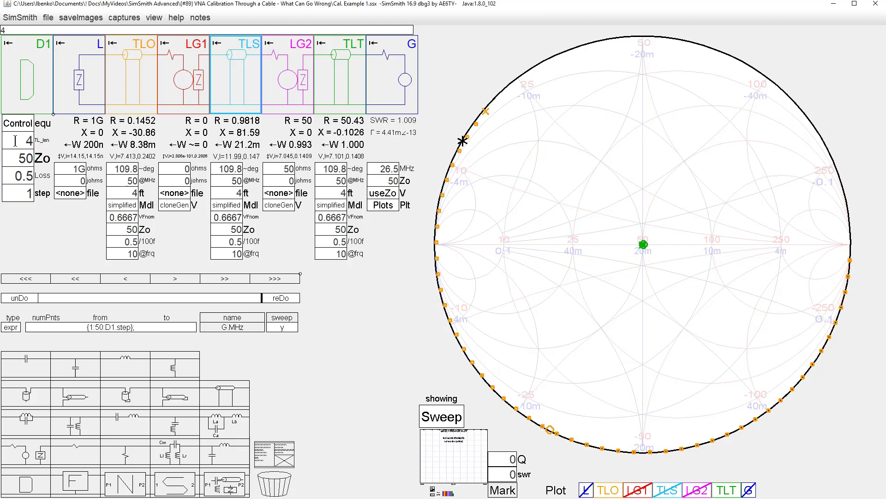
scroll(15, 141, "up", 1)
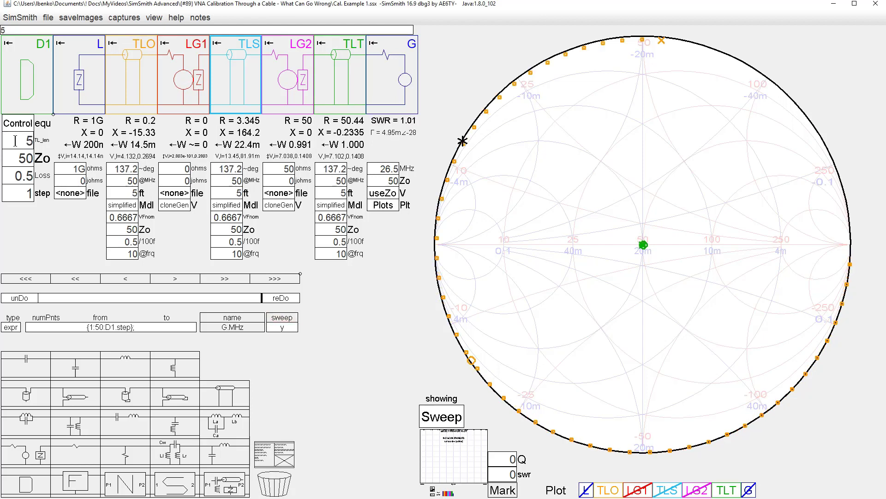
scroll(15, 140, "up", 1)
scroll(15, 141, "up", 1)
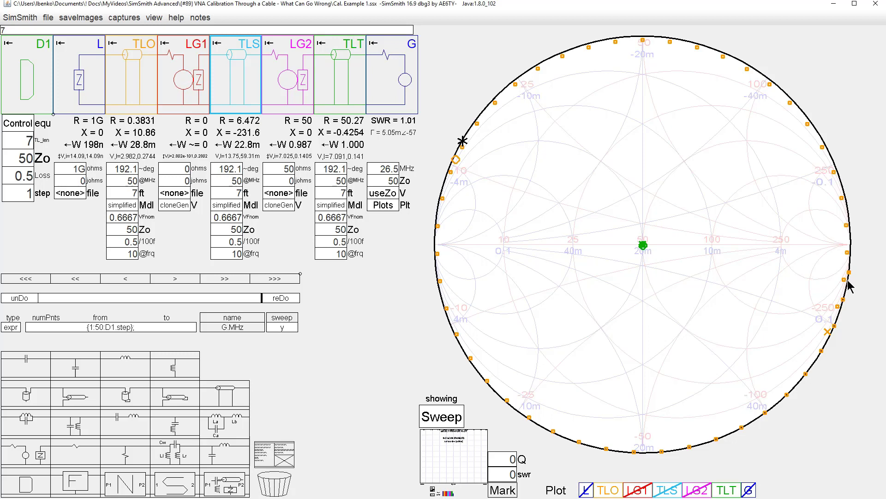
Step: Set the cable Loss to 0.5 per 100 ft
left_click(24, 174)
scroll(24, 175, "up", 10)
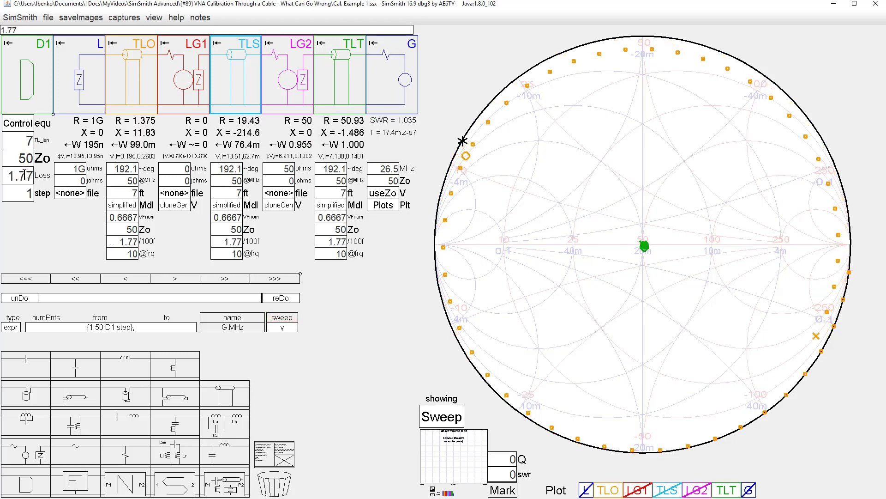
scroll(24, 175, "down", 6)
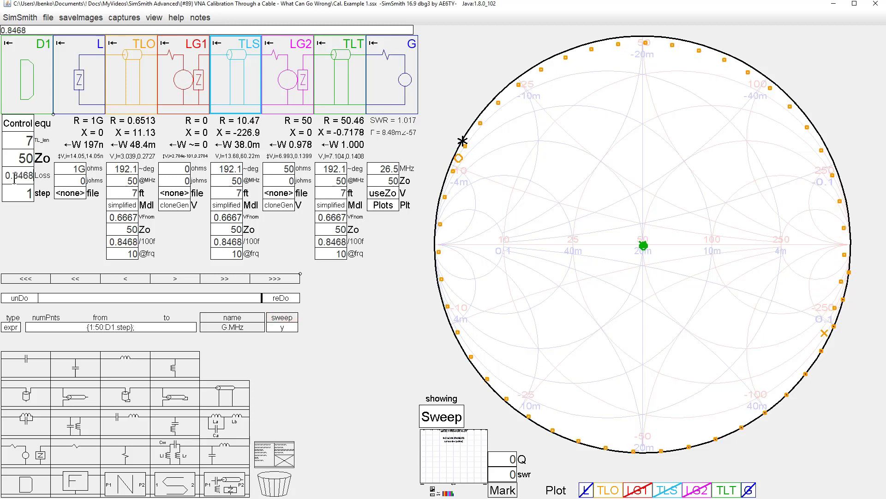
scroll(3, 176, "down", 4)
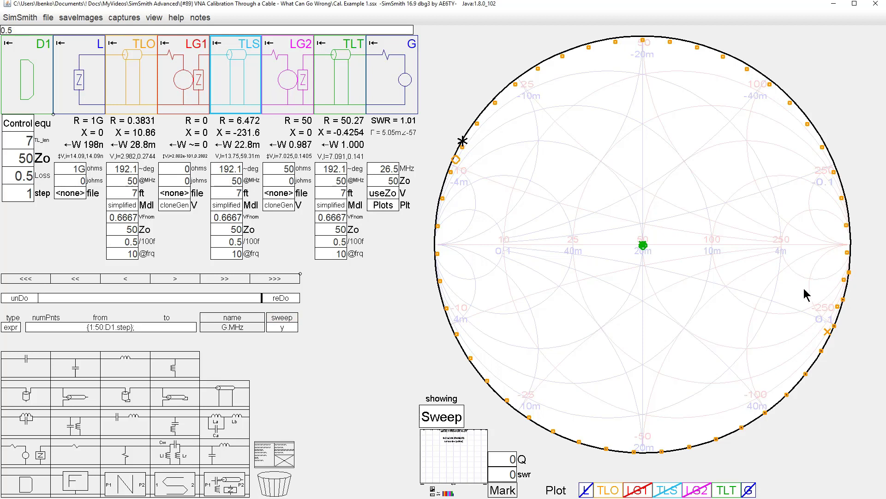
Step: Raise TL_len to 50 ft, giving an overall SWR of 1.002
left_click(24, 141)
scroll(22, 141, "up", 7)
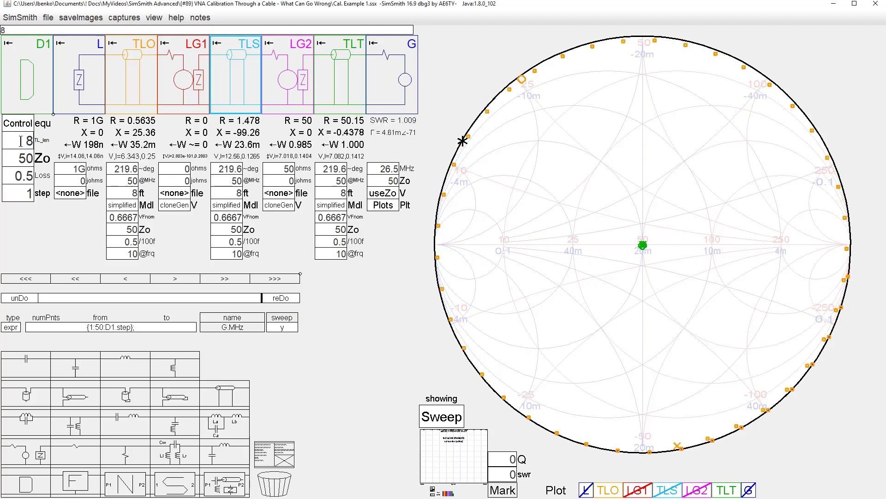
scroll(21, 141, "up", 8)
scroll(20, 141, "up", 9)
scroll(20, 141, "up", 3)
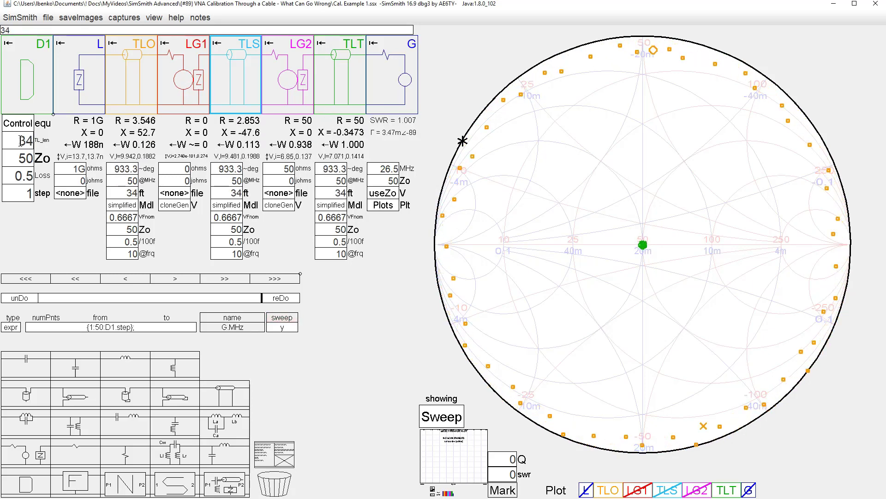
scroll(20, 140, "up", 11)
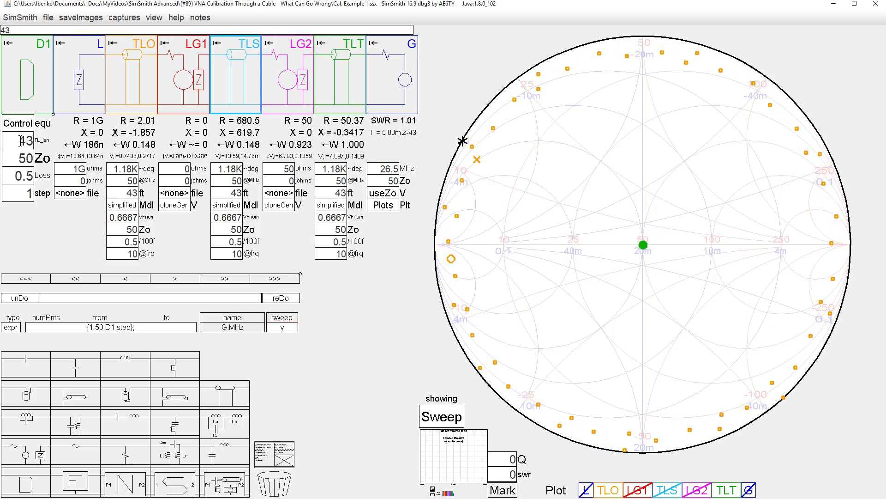
scroll(20, 141, "up", 5)
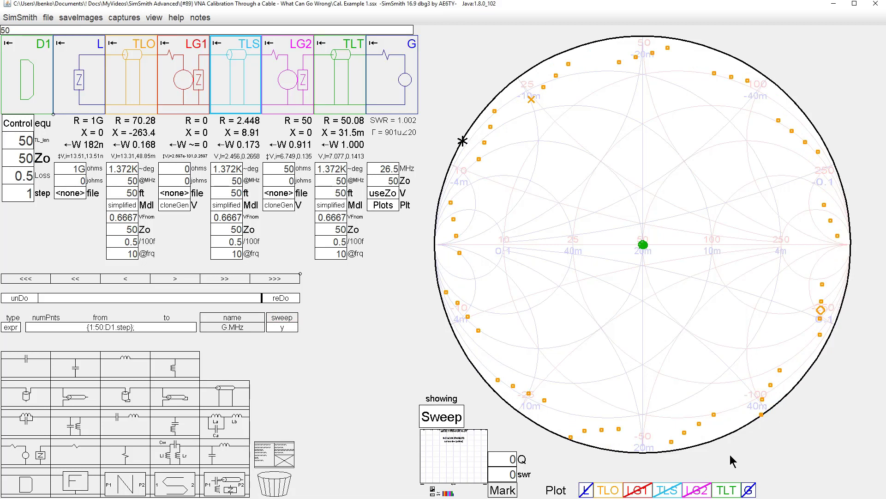
Step: Remove the braces so the sweep expression reads 1:50:D1.step
left_click(91, 330)
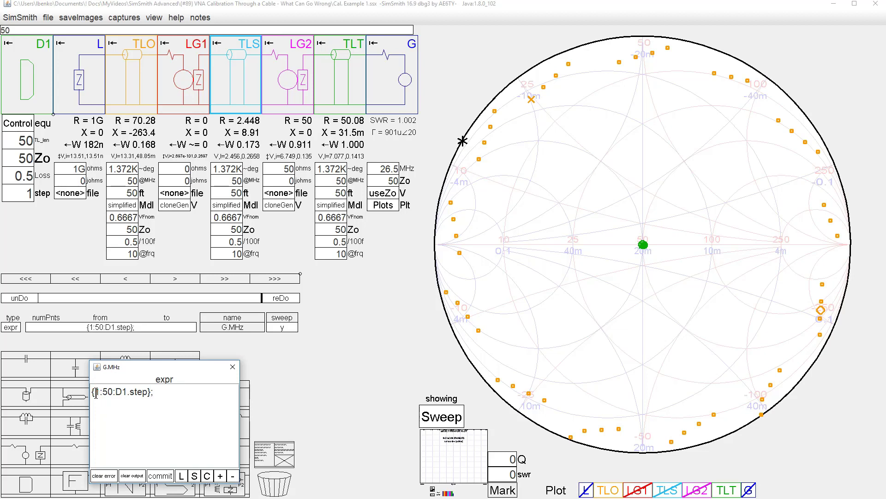
key("BackSpace")
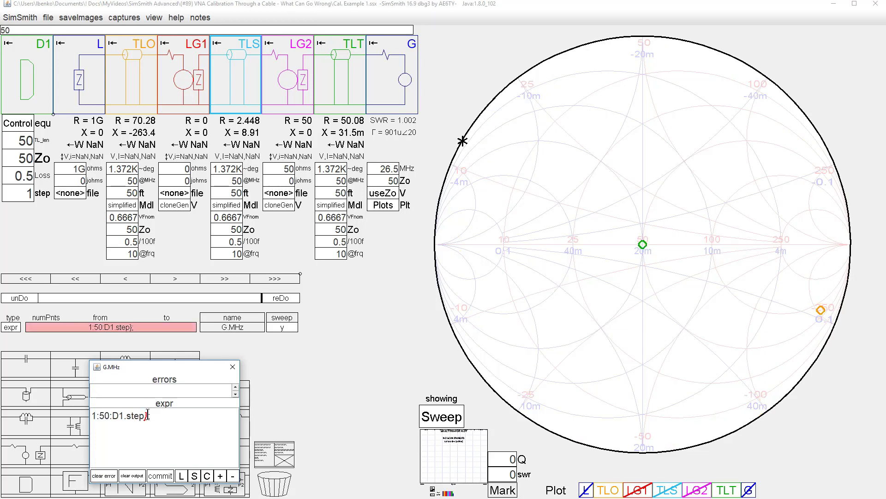
left_click(148, 415)
key("BackSpace")
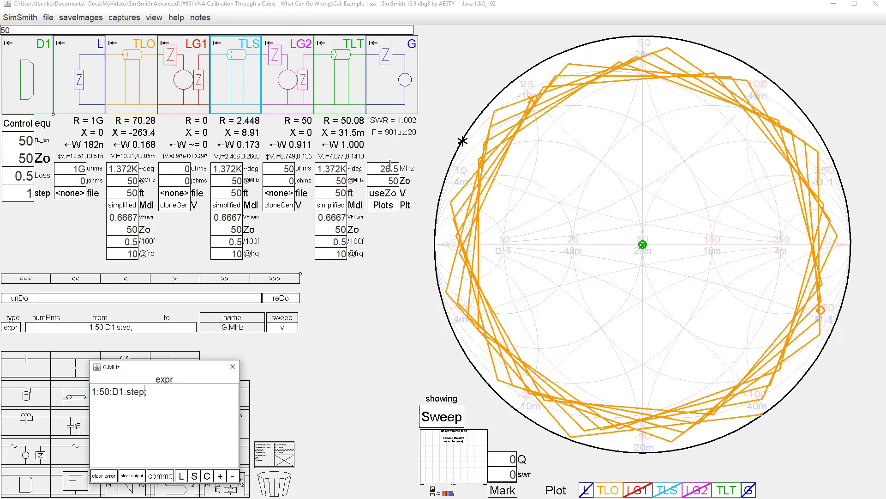
Step: Set the generator frequency to 26 MHz
left_click(387, 169)
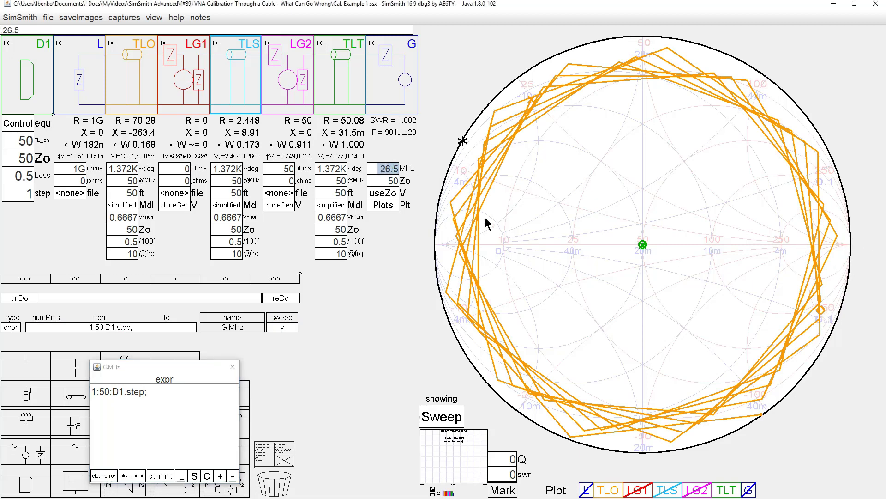
left_click(386, 169)
scroll(387, 169, "up", 1)
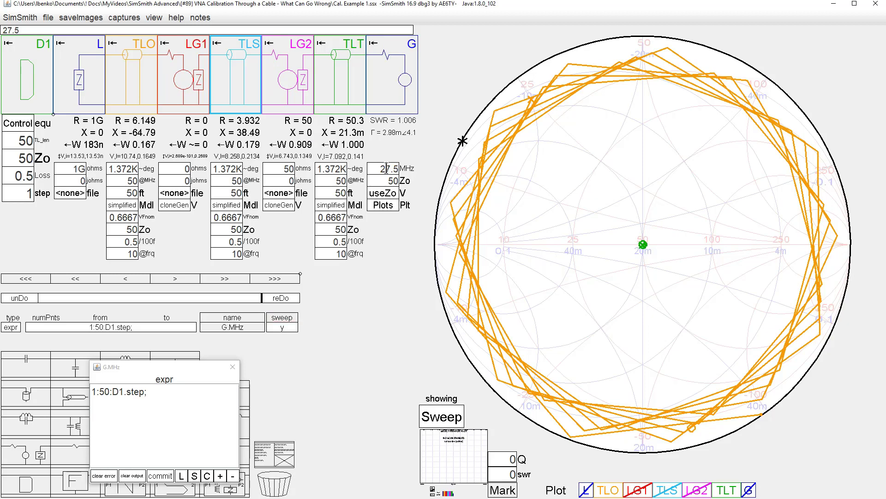
scroll(387, 169, "down", 2)
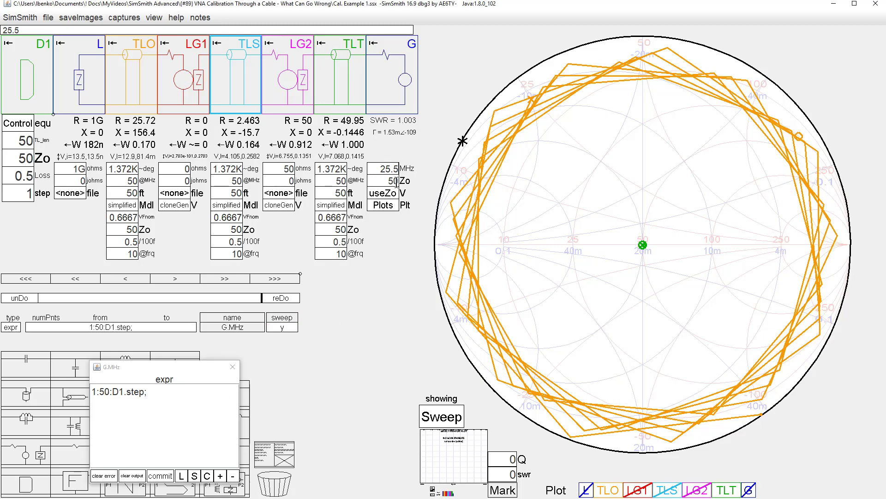
left_click(381, 169)
type("26")
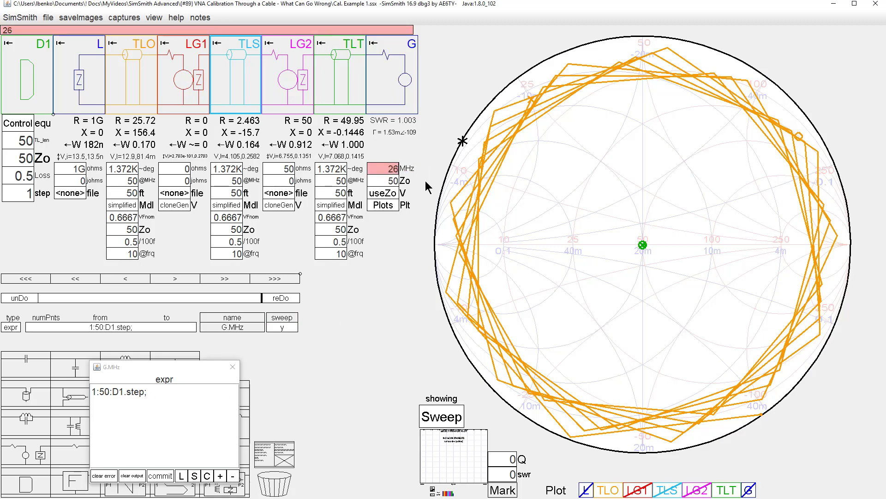
key("Return")
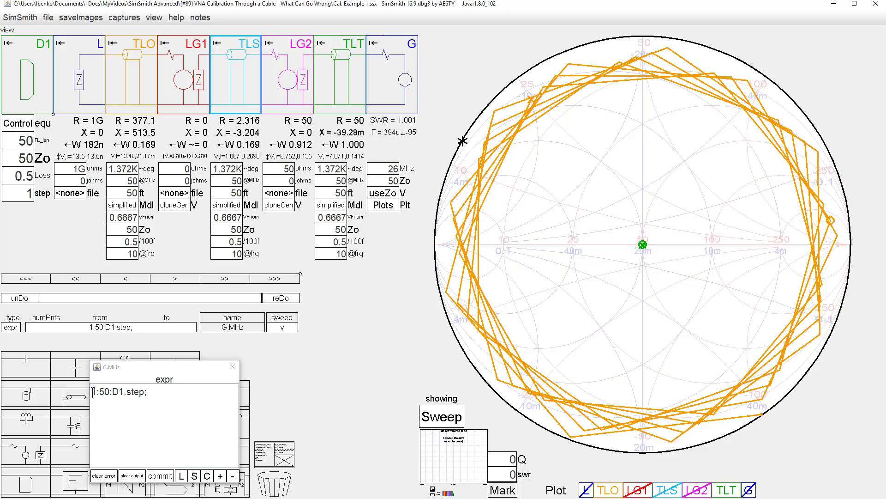
Step: Change the sweep range from 1:50 to 25:28 MHz
left_click_drag(93, 391, 108, 392)
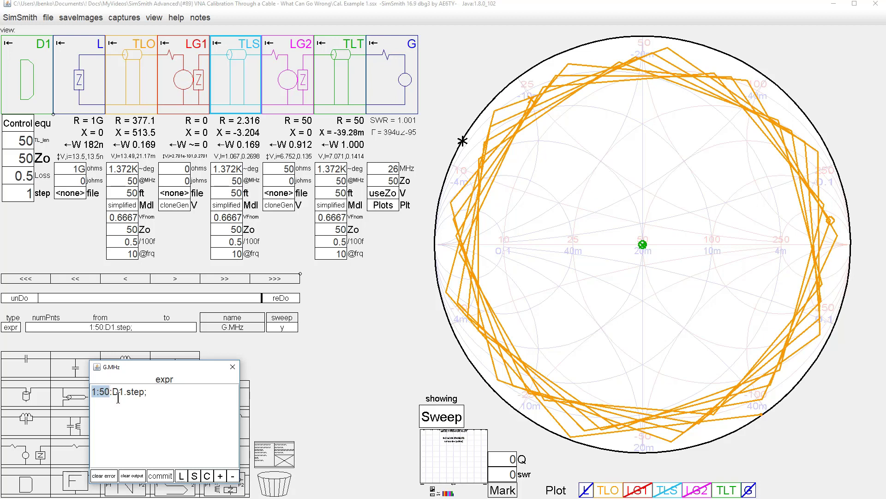
type("25:2")
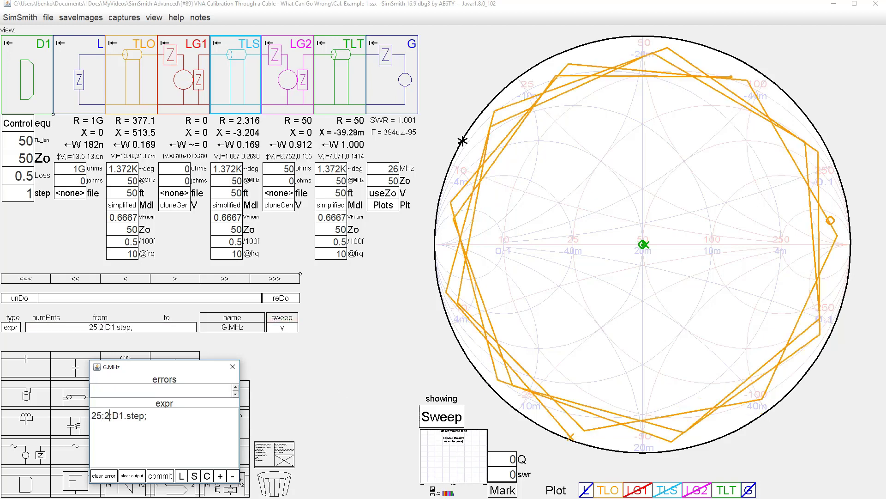
type("8")
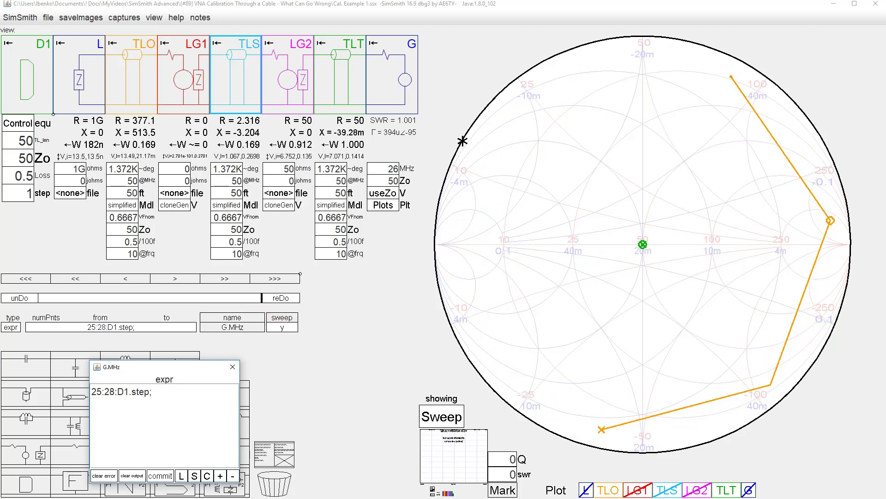
key("Return")
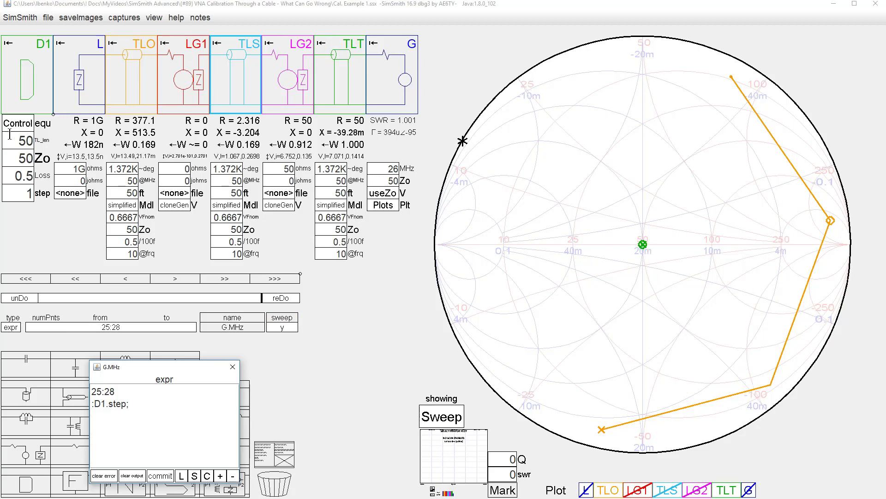
Step: Read the TLO trace's 26 MHz point, SWR=21.22, Z=377+j506, after checking 27 MHz
left_click(383, 169)
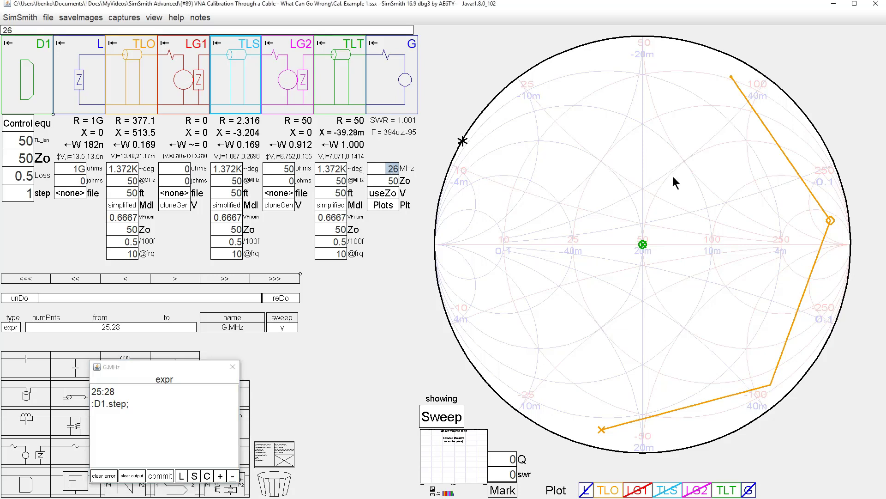
left_click(829, 222)
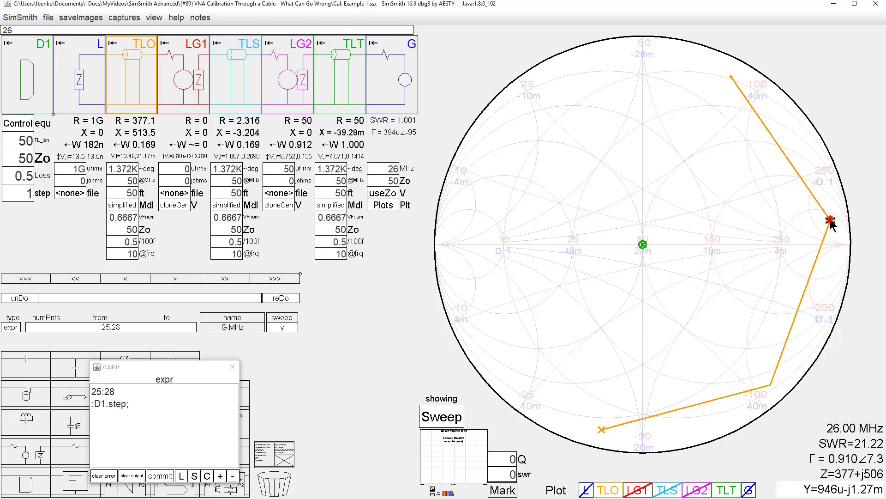
left_click(769, 384)
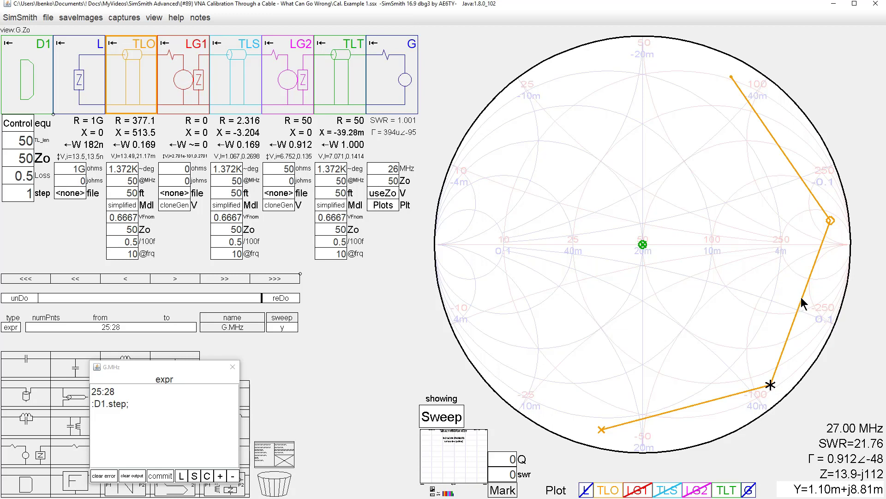
key("Left")
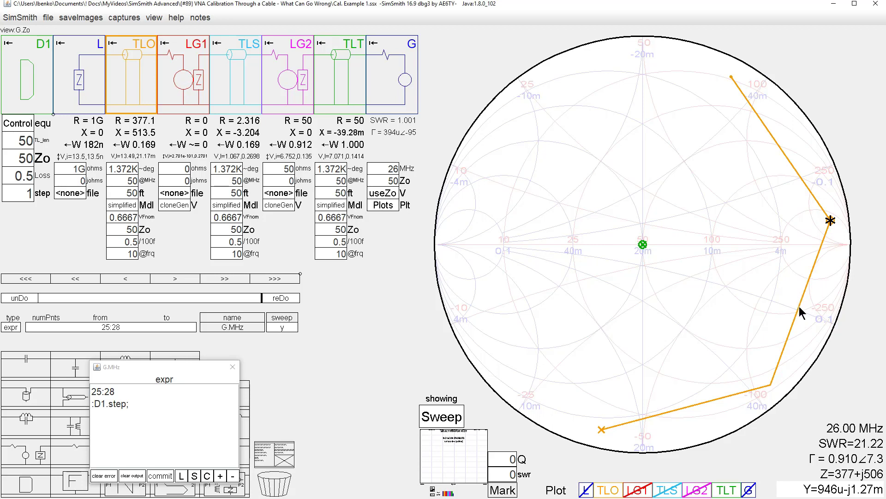
Step: Give the generator frequency a 0.5 increment and raise it to 26.5 MHz
scroll(388, 169, "up", 1)
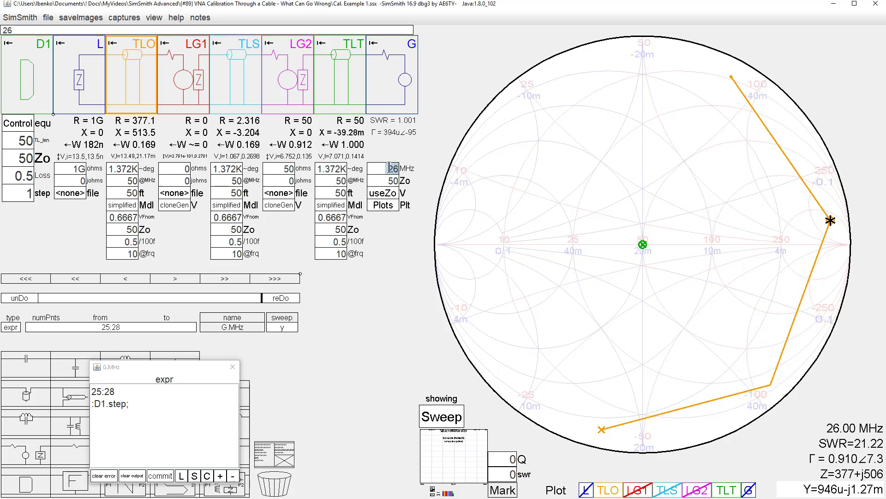
scroll(388, 168, "down", 1)
right_click(390, 175)
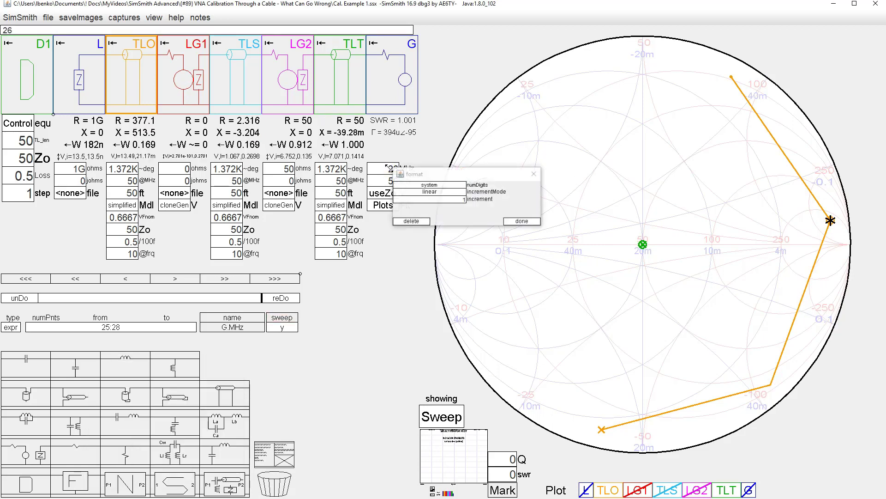
left_click(438, 199)
key("BackSpace")
type(".5")
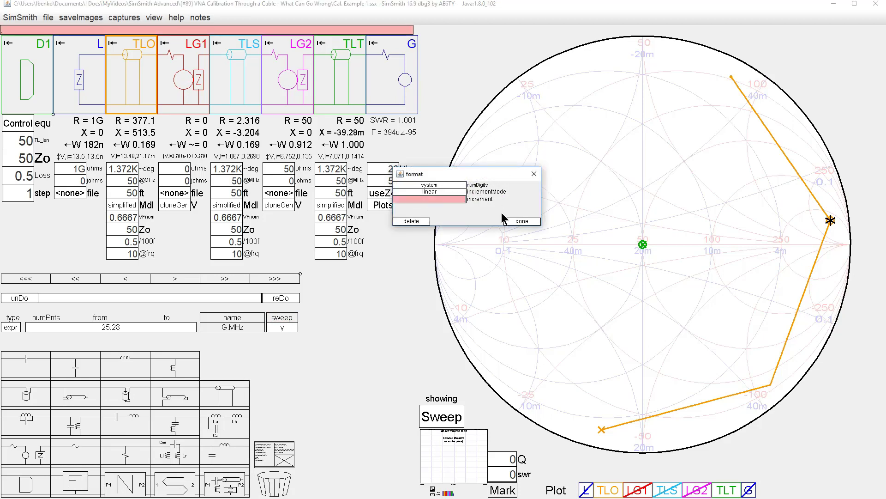
key("Return")
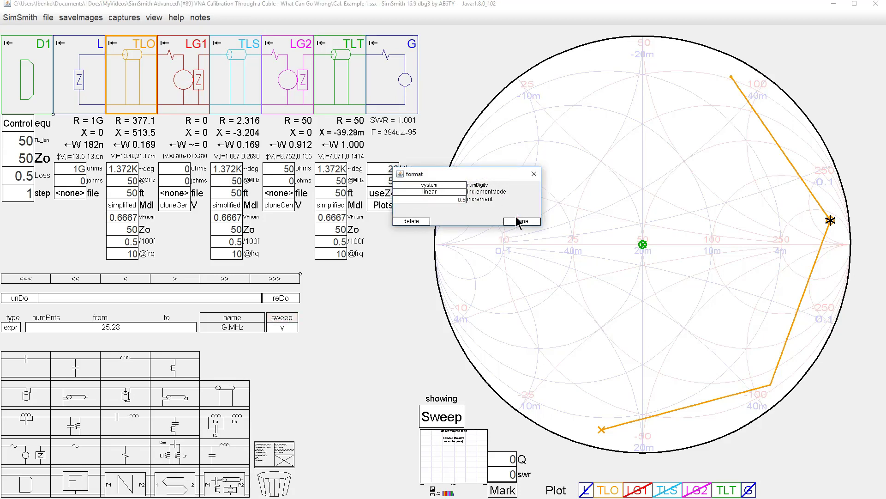
left_click(521, 222)
scroll(386, 169, "up", 1)
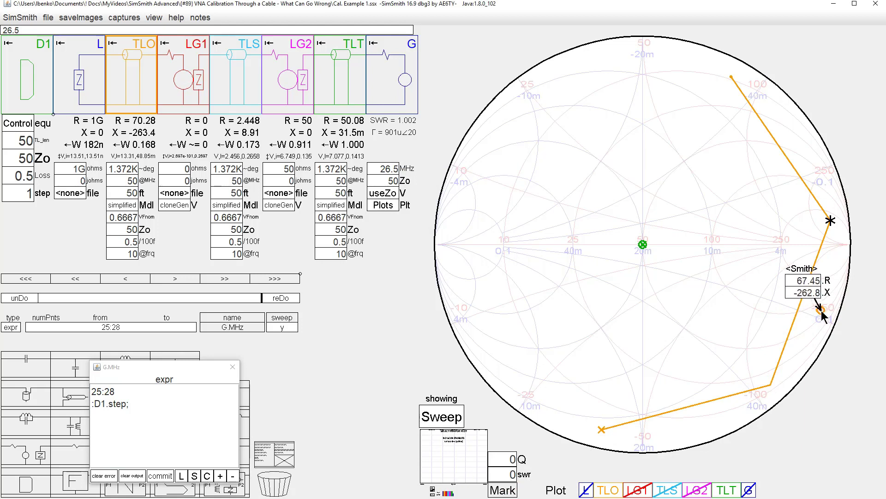
Step: Place impedance labels on the TLO trace's 26 MHz and 27 MHz points
left_click(502, 491)
left_click(827, 217)
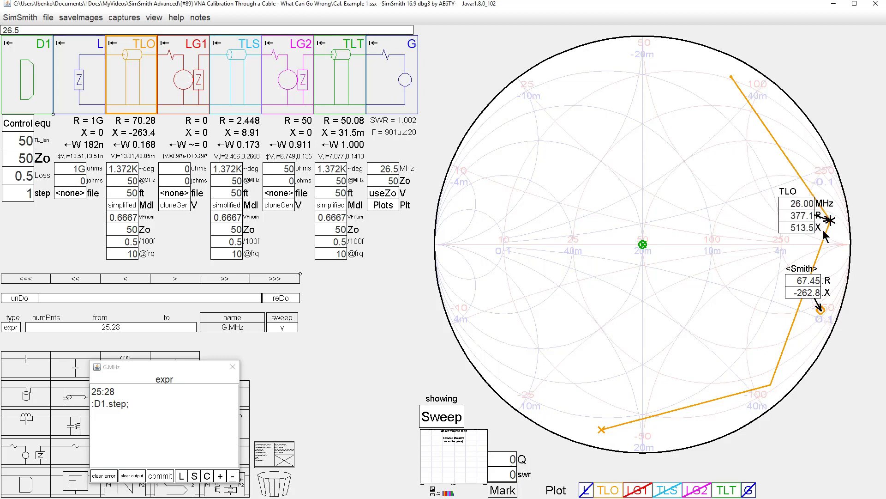
left_click(503, 490)
left_click(765, 383)
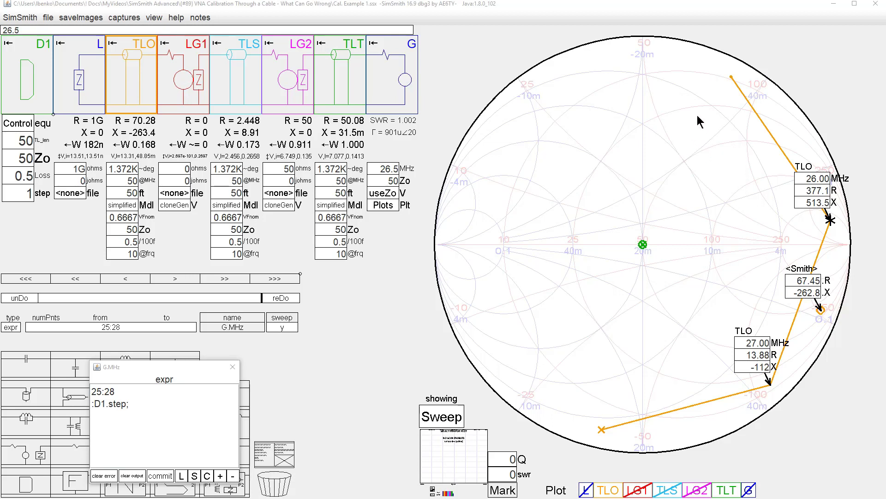
Step: Delete cloneLoad from LG3.V so LG3 stops cloning the other load
mouse_move(194, 379)
left_mouse_down()
mouse_move(279, 375)
mouse_move(222, 381)
left_mouse_up()
left_click_drag(28, 455, 396, 74)
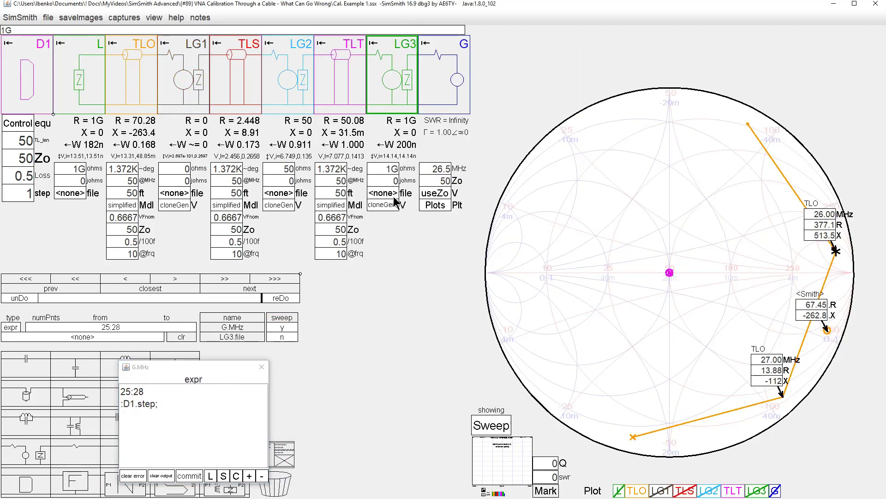
left_click(390, 207)
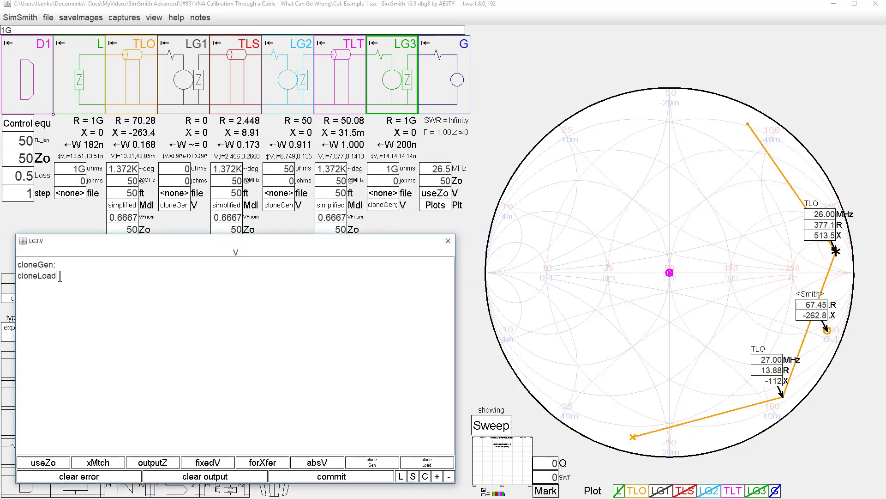
left_click_drag(57, 275, 13, 277)
key("BackSpace")
left_click(347, 477)
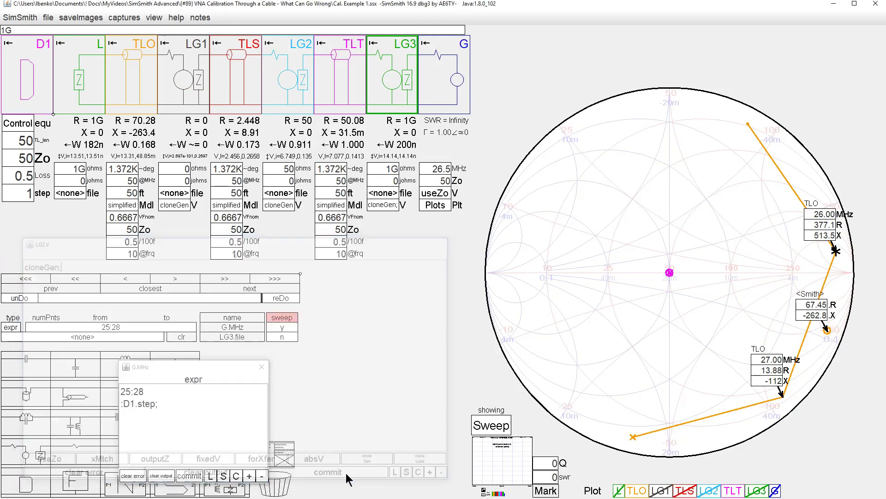
Step: Give LG3 195.5 ohms resistance and 200.7 ohms reactance, and plot it on the chart
double_click(388, 169)
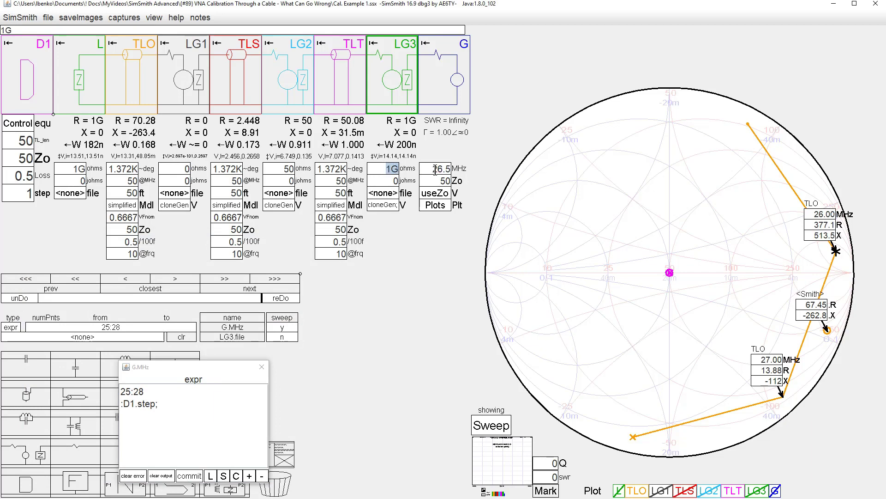
type("195")
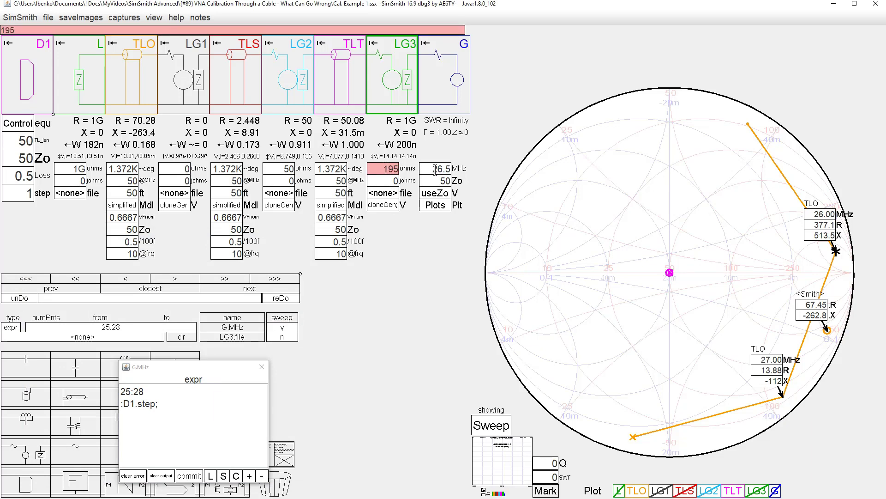
type(".5")
key("Tab")
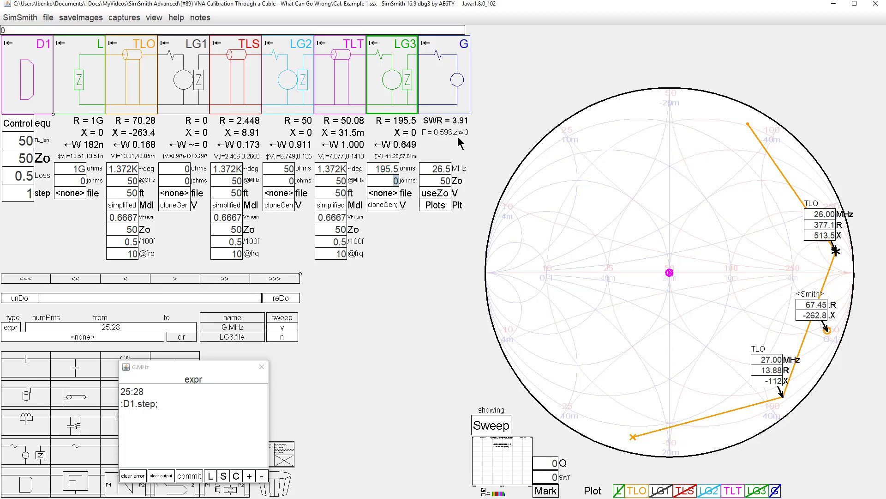
type("100.7")
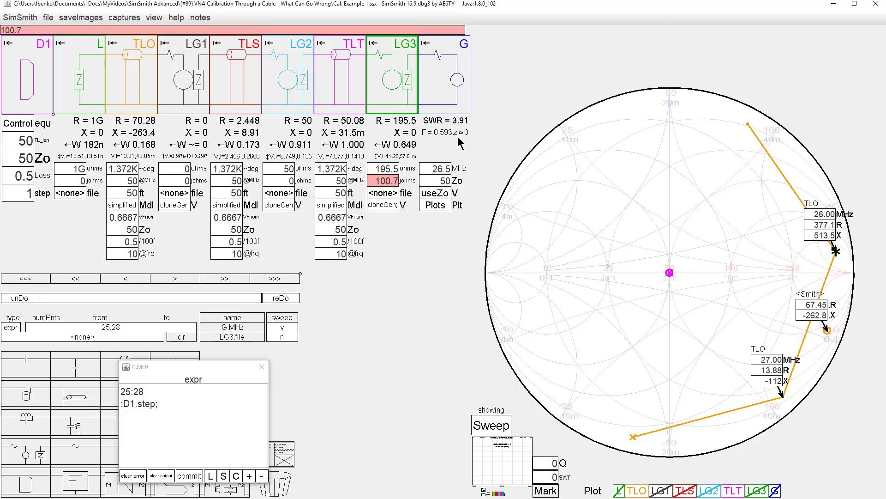
key("BackSpace")
key("BackSpace")
key("BackSpace")
key("BackSpace")
type("200.7")
key("Return")
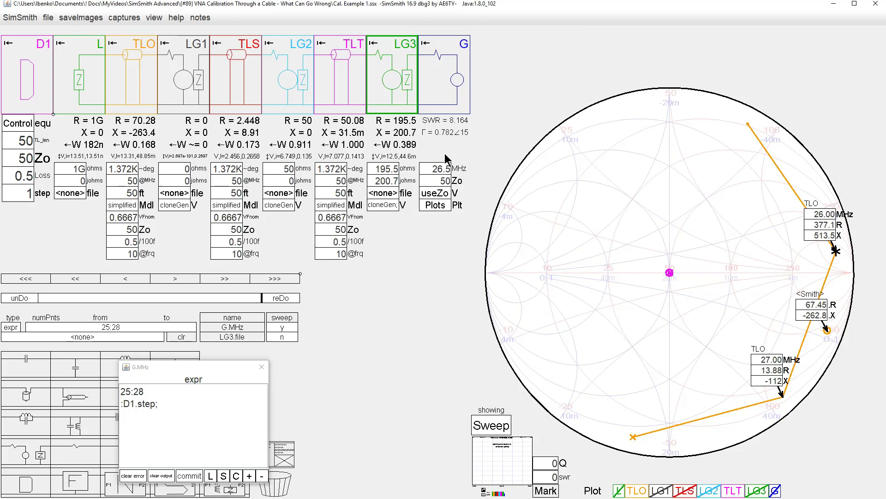
left_click(757, 490)
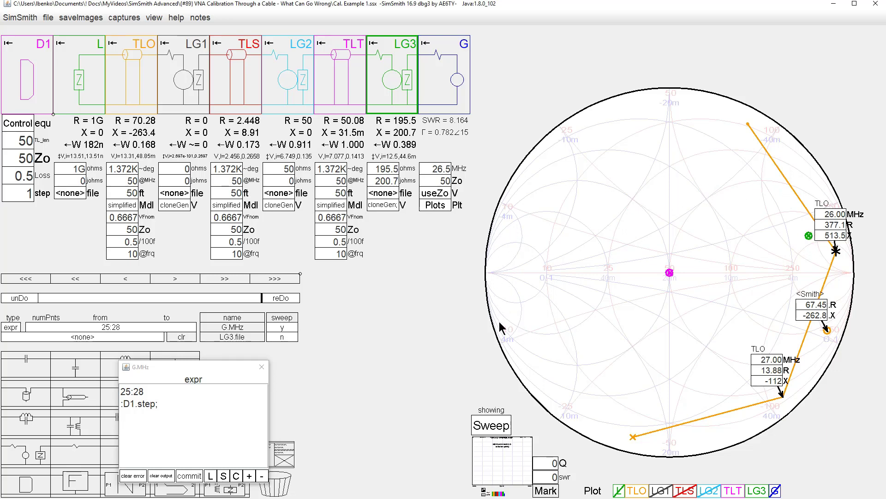
Step: Step the control cable length TL_len down from 50 ft toward 38 ft
left_click(14, 141)
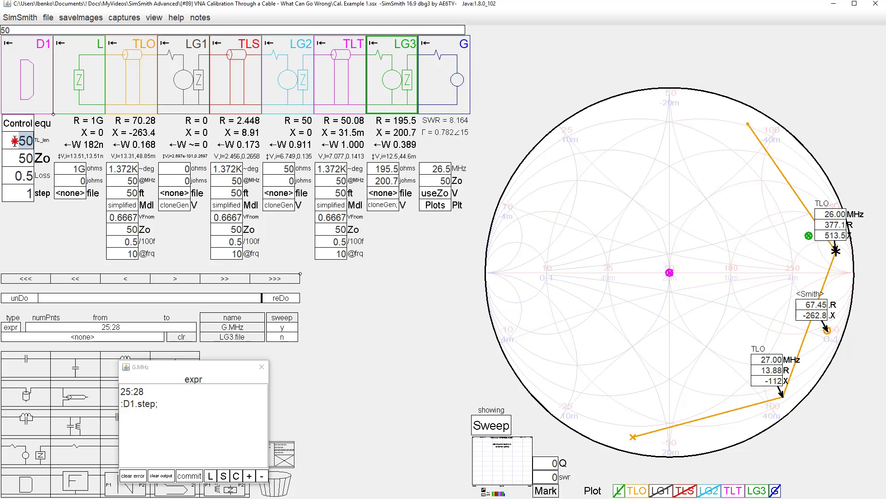
scroll(14, 140, "down", 2)
scroll(14, 141, "down", 4)
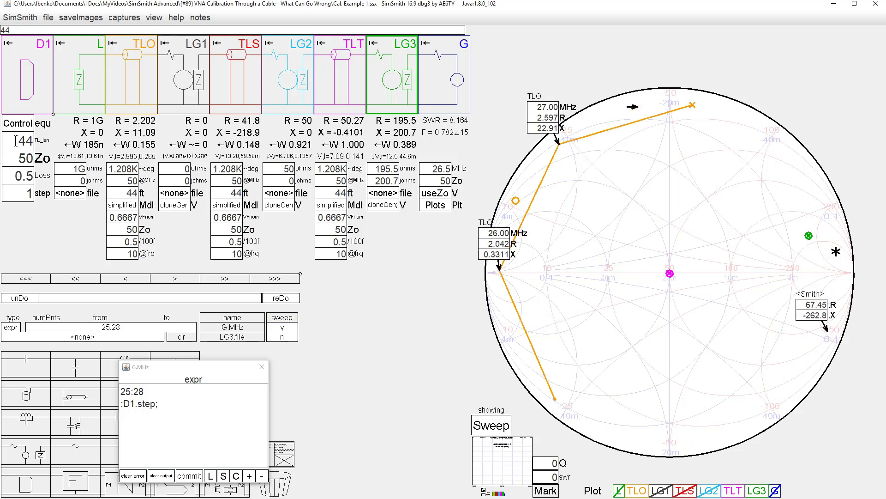
scroll(15, 141, "down", 1)
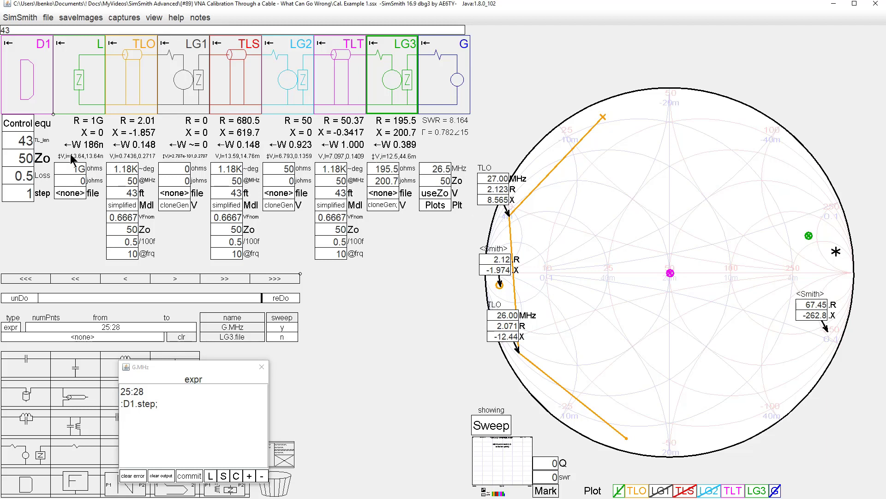
Step: Bring TL_len down to 38 ft and change the D1 control step from 1 to 0.1
scroll(14, 139, "down", 5)
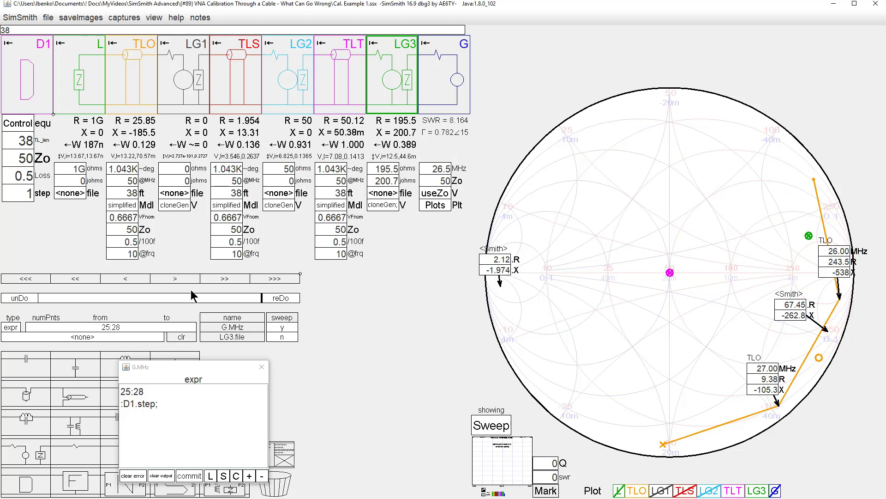
left_click(27, 193)
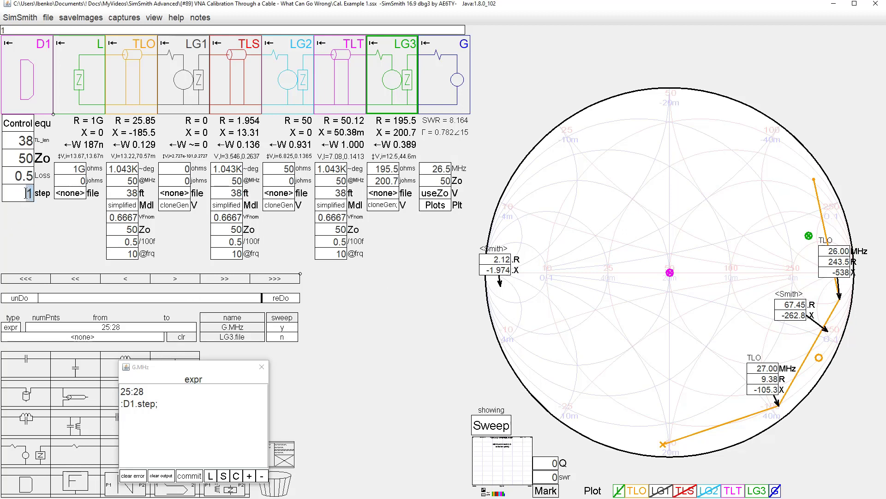
type("0.3")
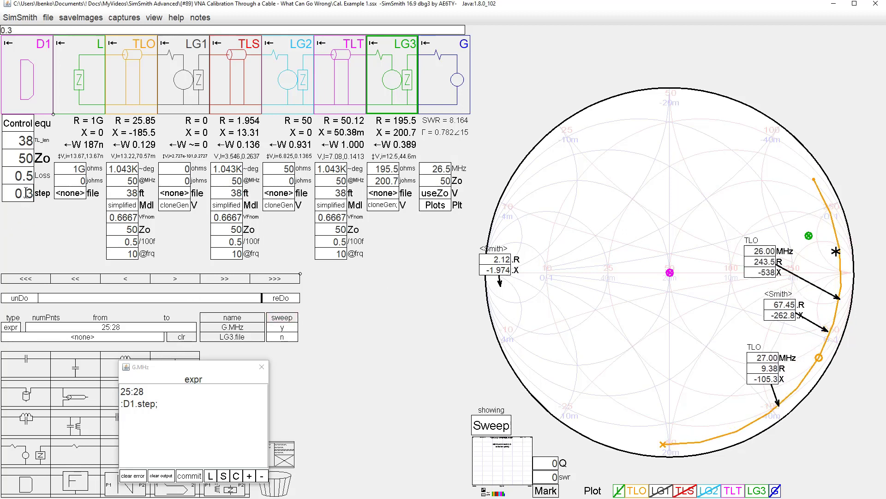
key("BackSpace")
type("1")
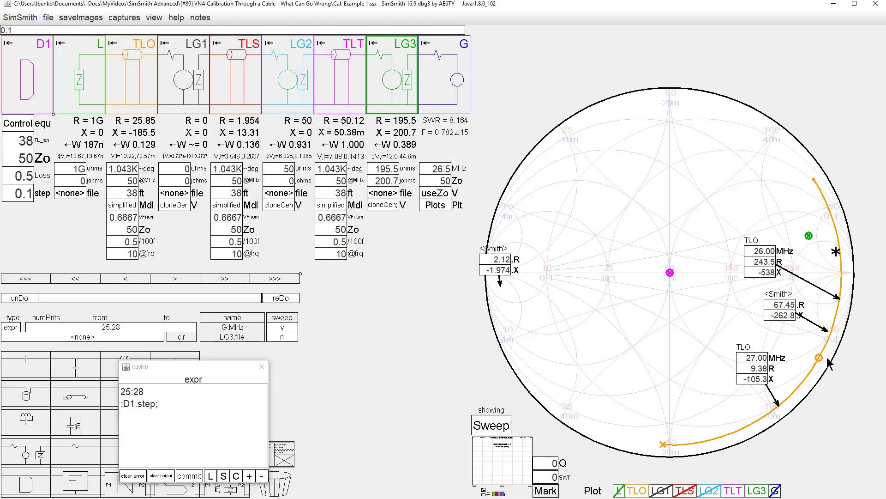
Step: Rewrite the G.MHz sweep expression as {25:28:D1.step}; to plot discrete 0.1 MHz points
scroll(823, 353, "up", 2)
scroll(827, 356, "up", 4)
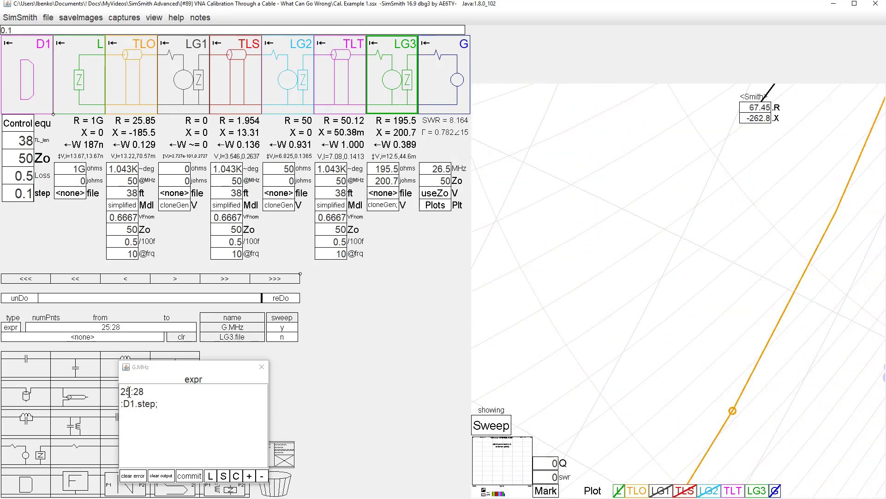
left_click(149, 391)
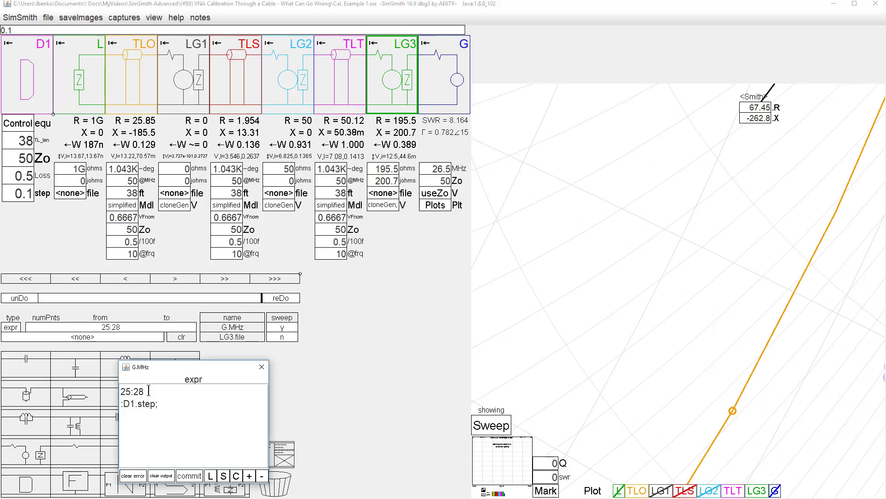
key("Delete")
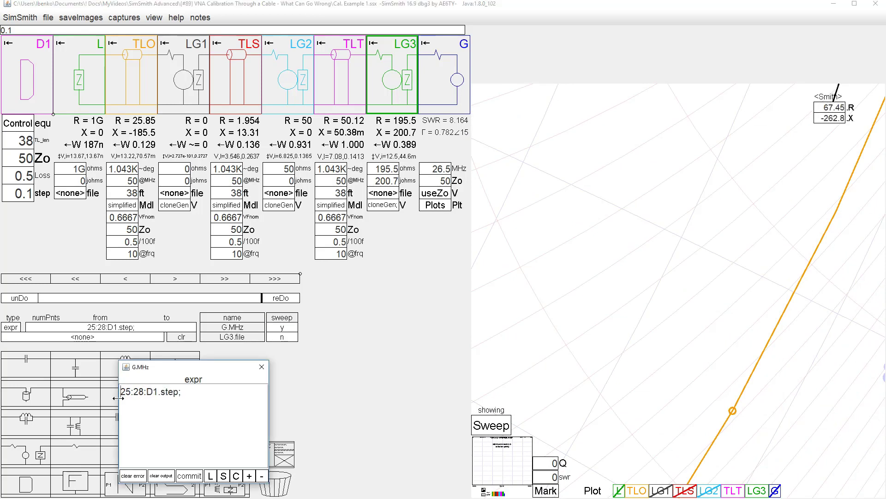
type("{")
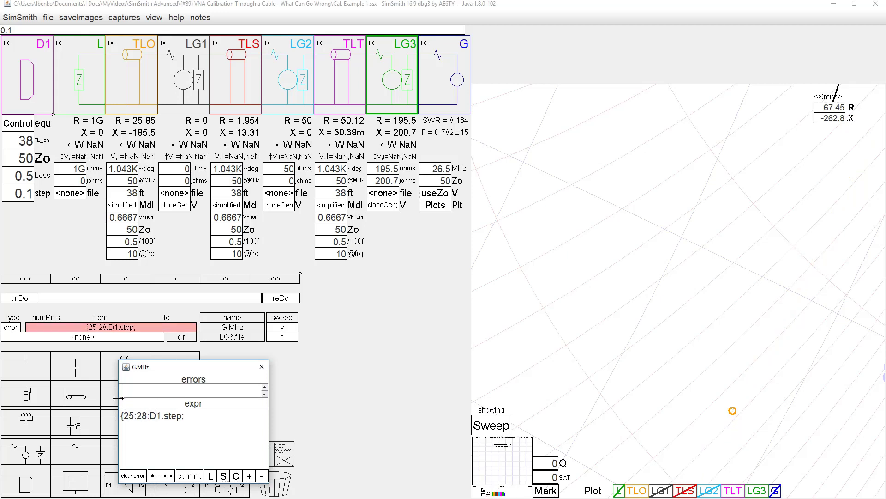
key("Right")
key("Right")
key("Right")
key("Right")
key("Right")
key("Right")
type("}")
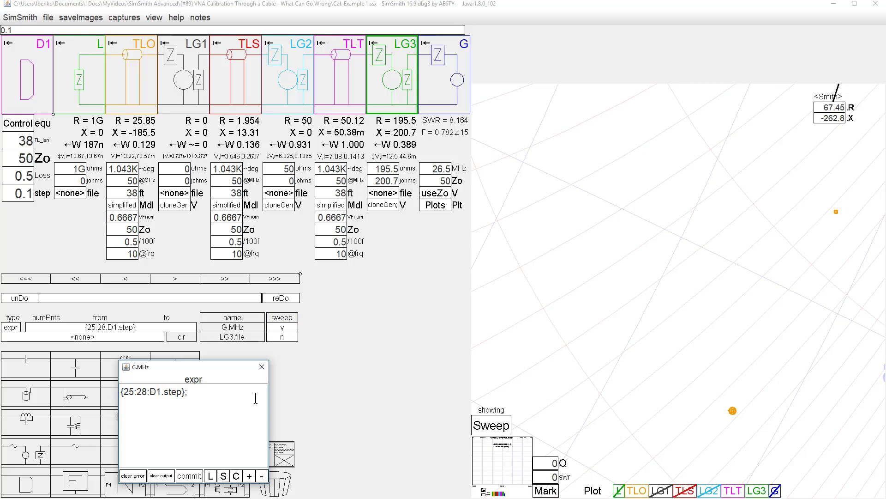
left_click(262, 367)
Step: Turn on impedance readouts and place a TLO marker at 26.50 MHz
scroll(861, 275, "up", 3)
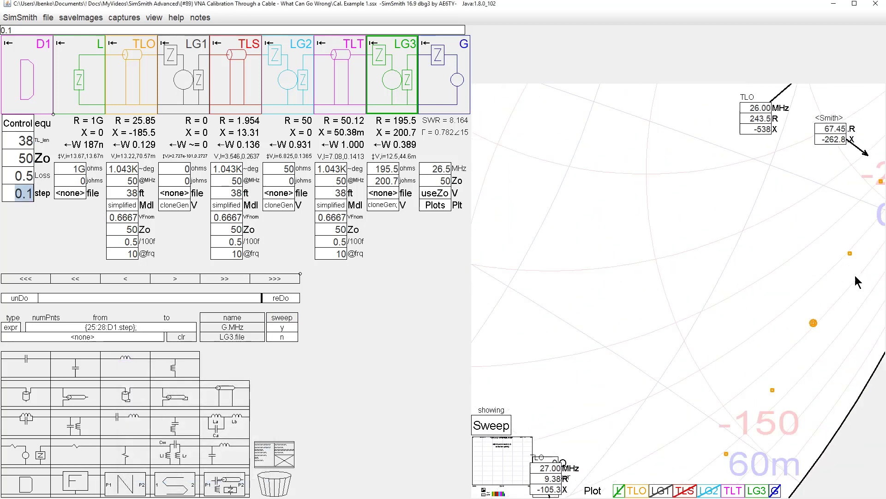
left_click(855, 276)
scroll(852, 292, "down", 3)
left_click_drag(852, 291, 694, 357)
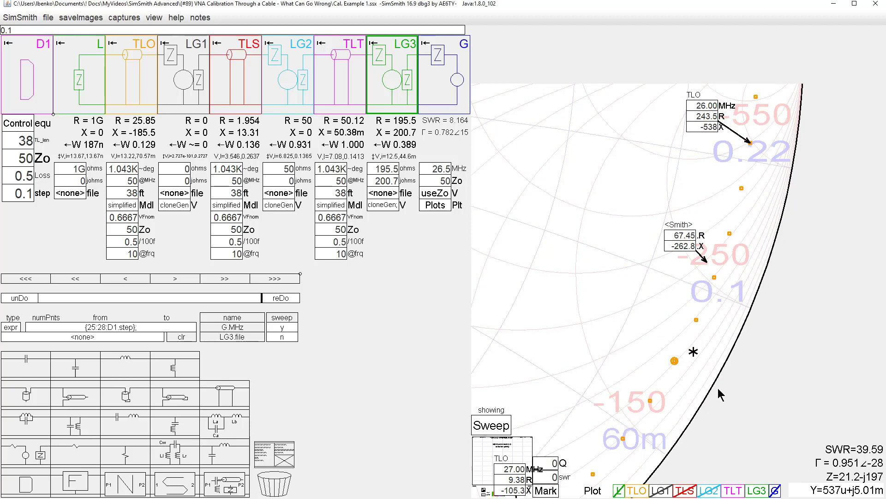
left_click_drag(644, 337, 671, 319)
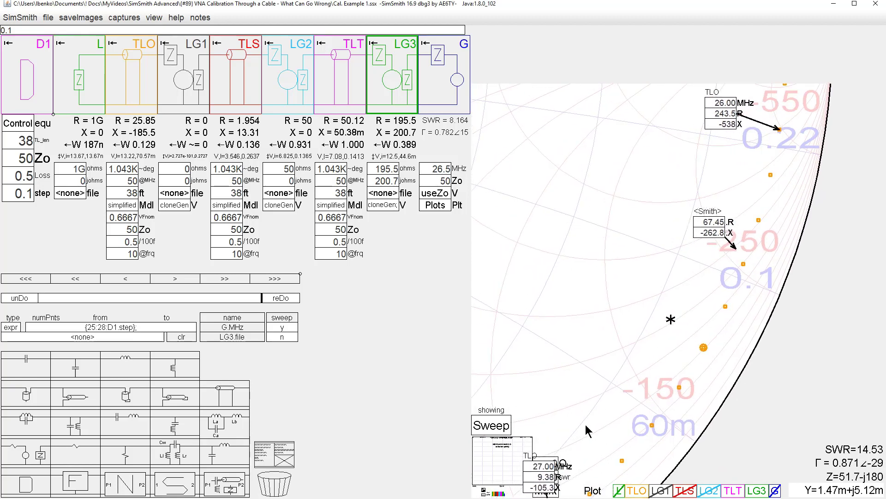
left_click_drag(585, 425, 630, 344)
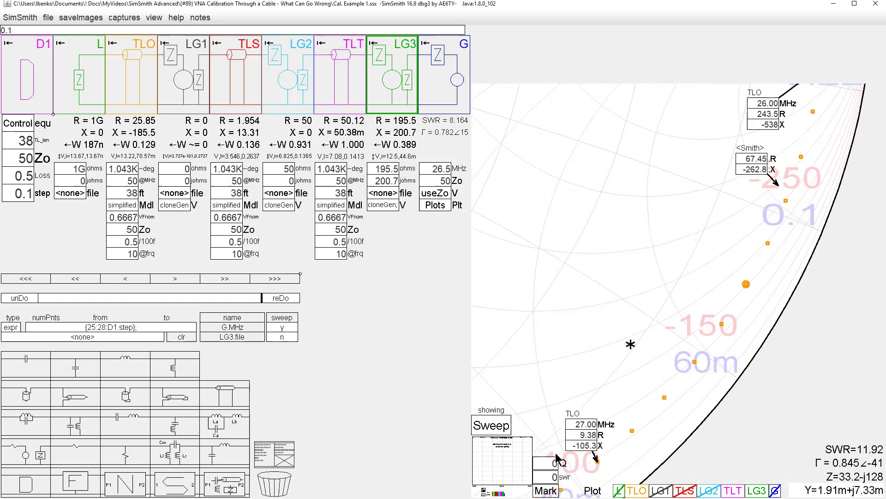
left_click(537, 492)
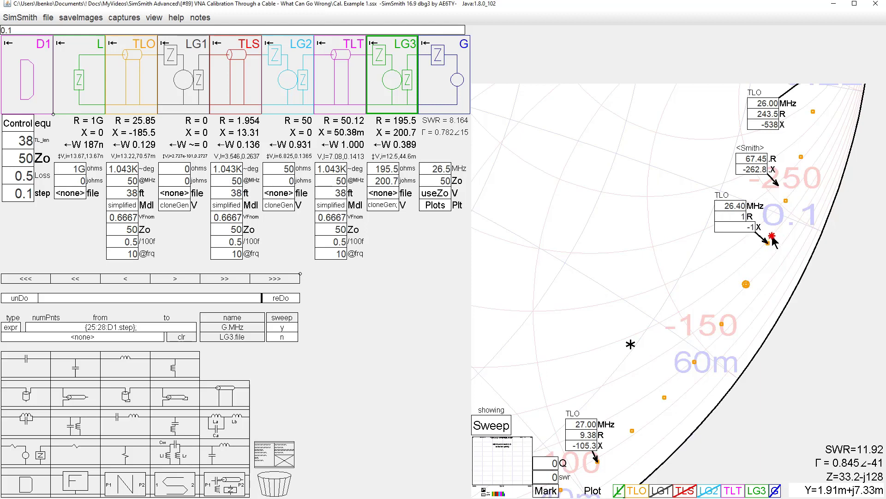
left_click(747, 284)
Step: Add a free Smith readout at 33.27 − j198.3 ohms near the orange marker
scroll(772, 293, "down", 2)
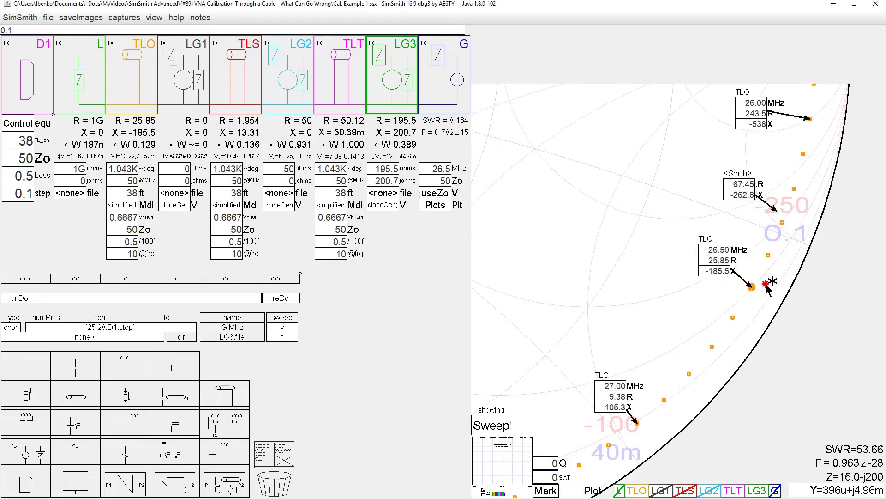
scroll(767, 292, "up", 2)
scroll(712, 320, "up", 2)
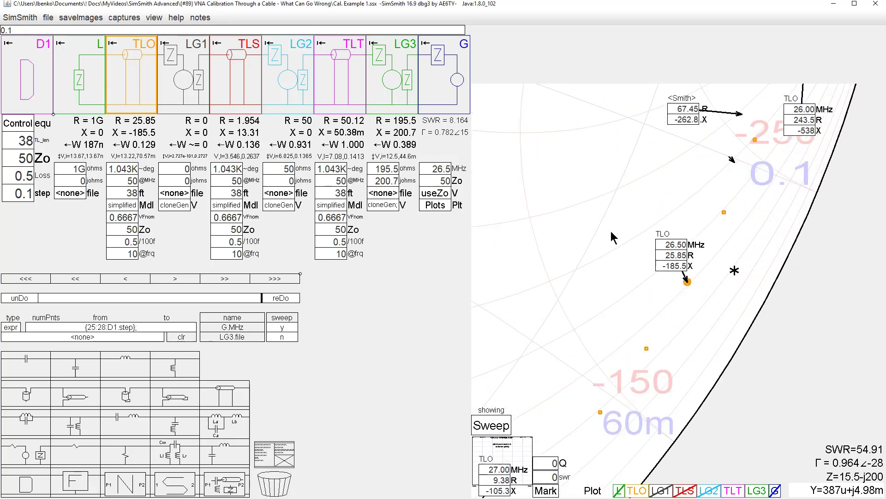
left_click(696, 249)
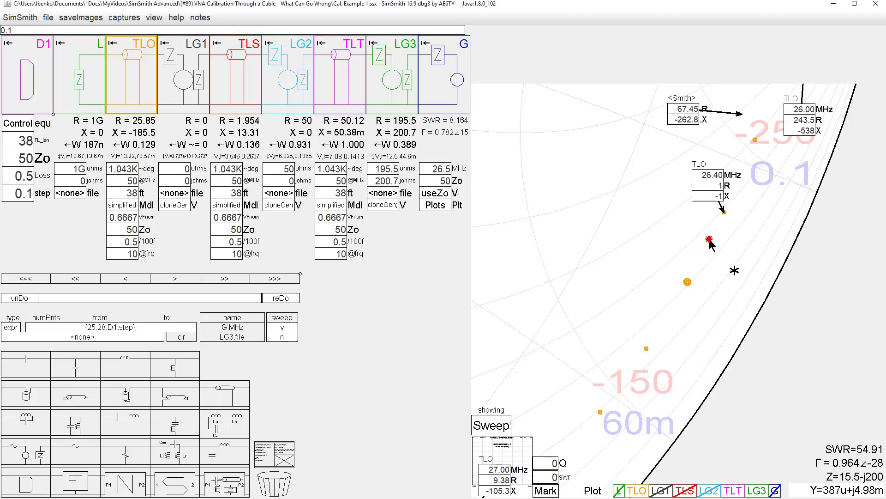
left_click(693, 243)
left_click_drag(694, 243, 697, 244)
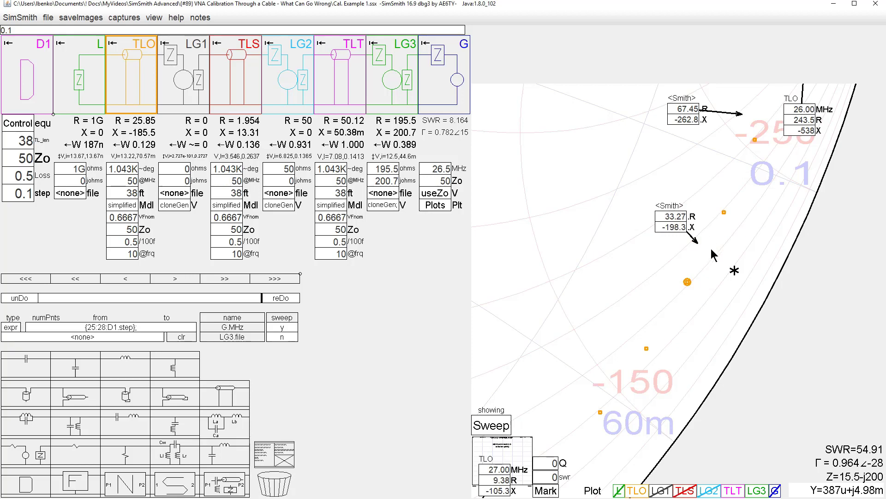
scroll(714, 248, "down", 4)
scroll(718, 249, "down", 2)
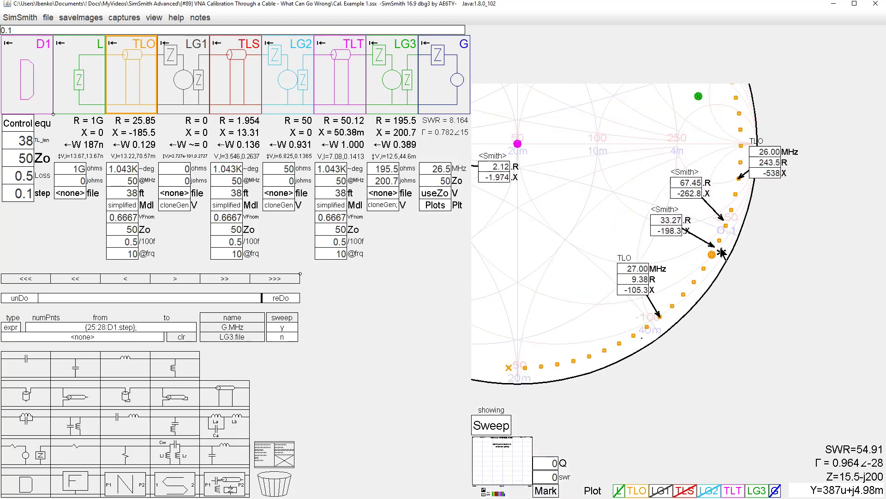
scroll(718, 250, "down", 2)
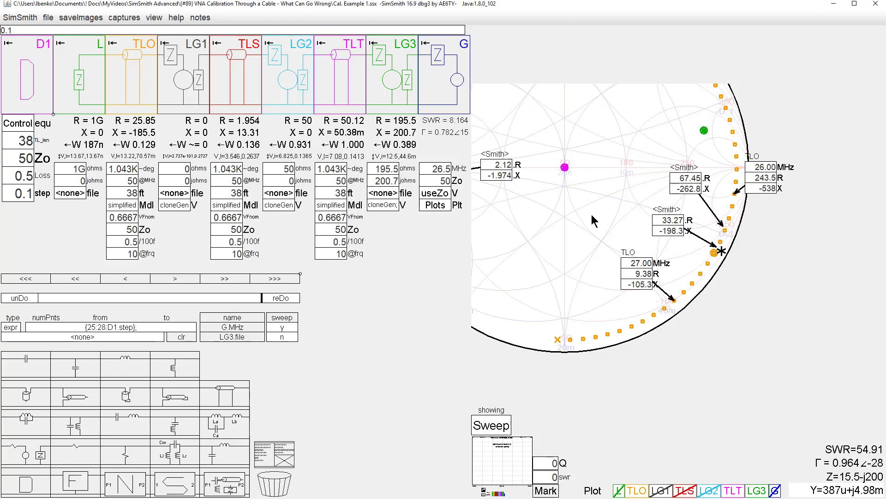
Step: Change the sweep expression to {1:50:D1.step}; so TLO is plotted every 0.1 MHz from 1–50 MHz
left_click_drag(564, 168, 679, 273)
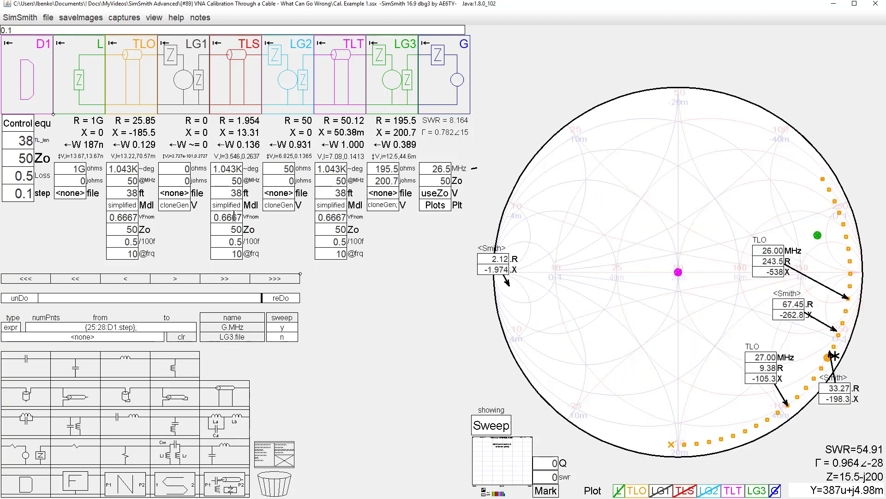
left_click(94, 329)
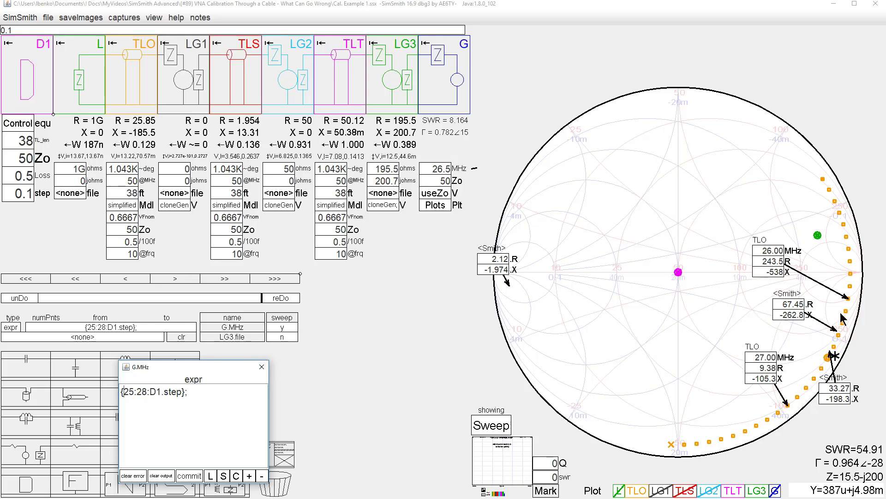
type("1")
key("Delete")
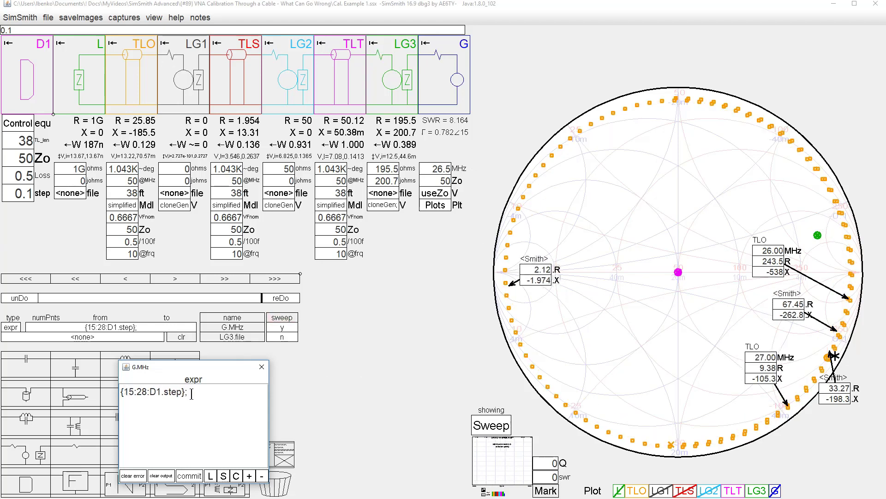
key("Delete")
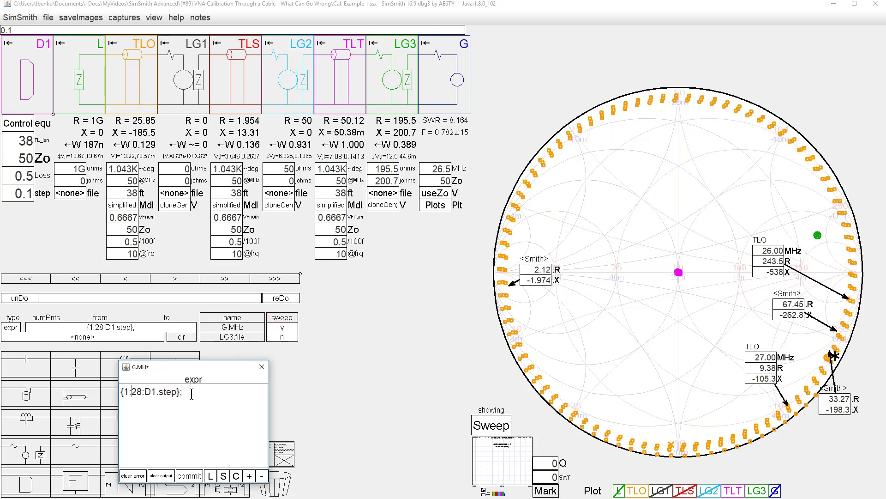
type("5")
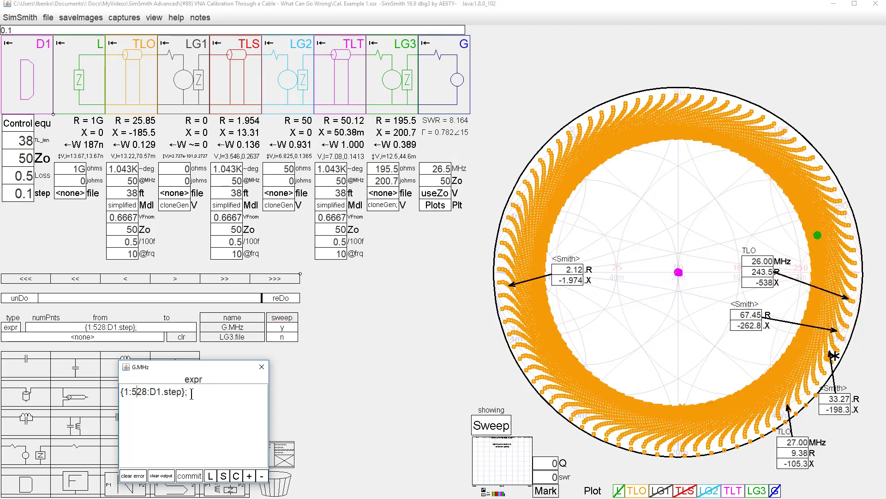
type("00")
key("Delete")
key("Delete")
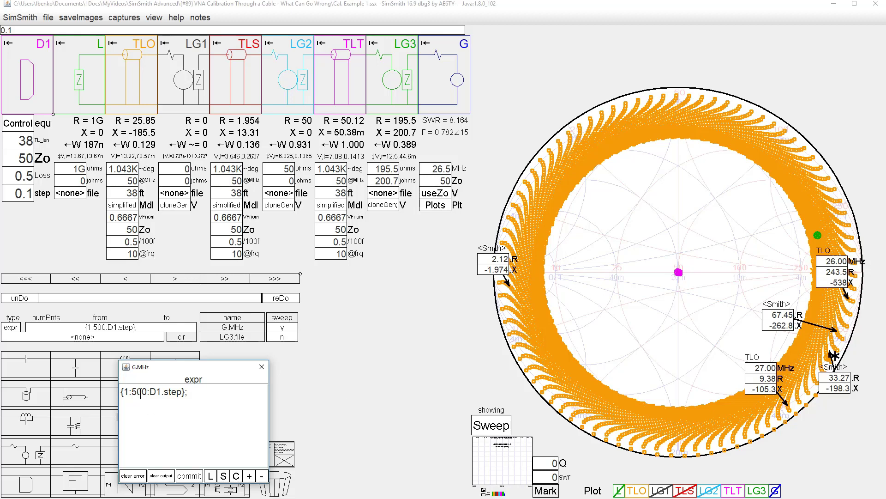
key("BackSpace")
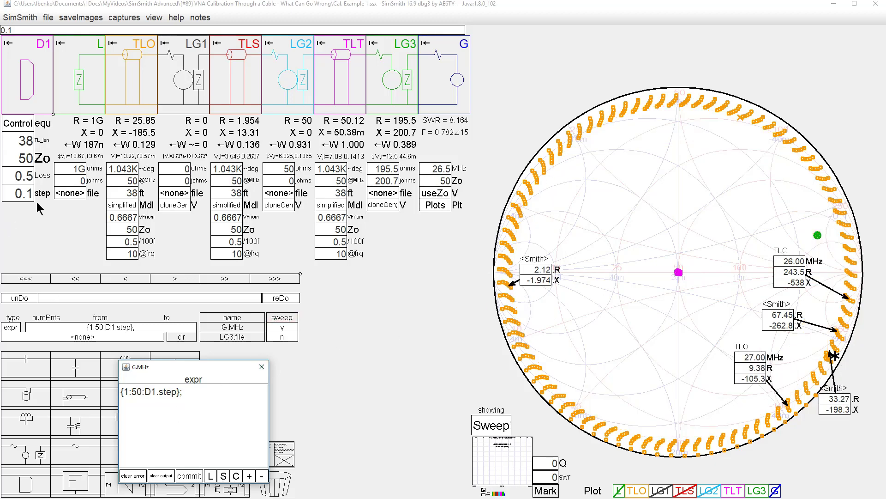
Step: Lower the line length TL_len to 3 ft and raise the step to 2
left_click(14, 140)
scroll(20, 140, "down", 6)
scroll(20, 140, "down", 9)
scroll(20, 139, "down", 20)
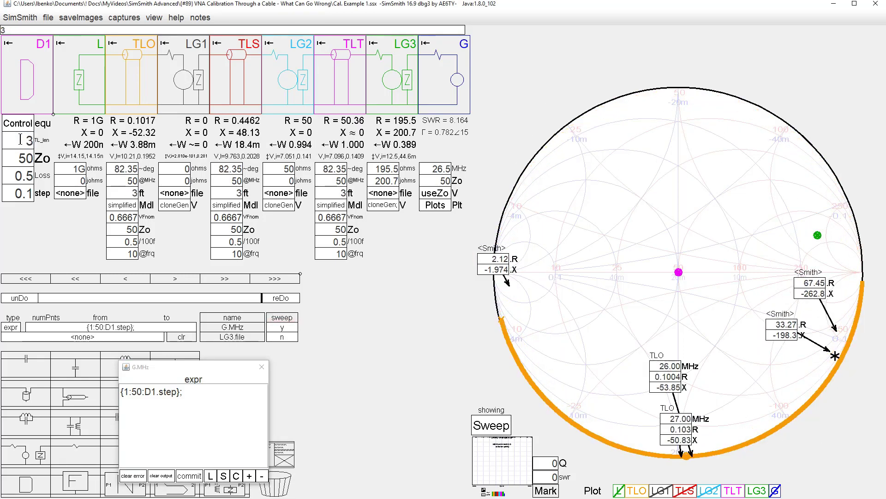
scroll(25, 193, "up", 6)
scroll(24, 193, "up", 12)
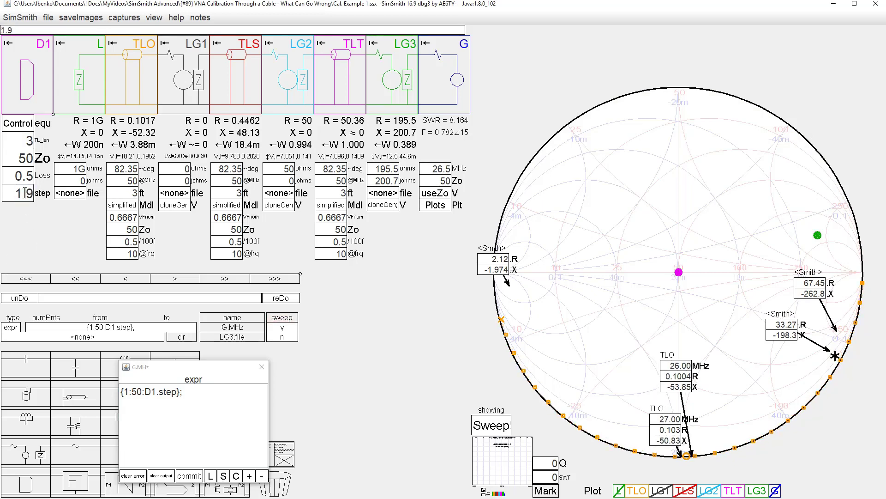
scroll(24, 193, "up", 1)
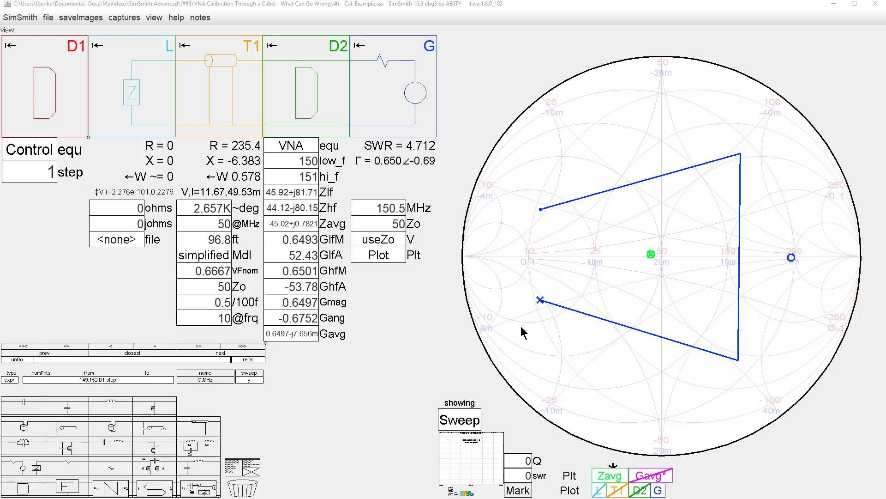
Step: Pin marker labels on the trace at 149, 150, 151 and 152 MHz, e.g. 150 MHz at 45.92+j81.71 ohms
left_click(517, 490)
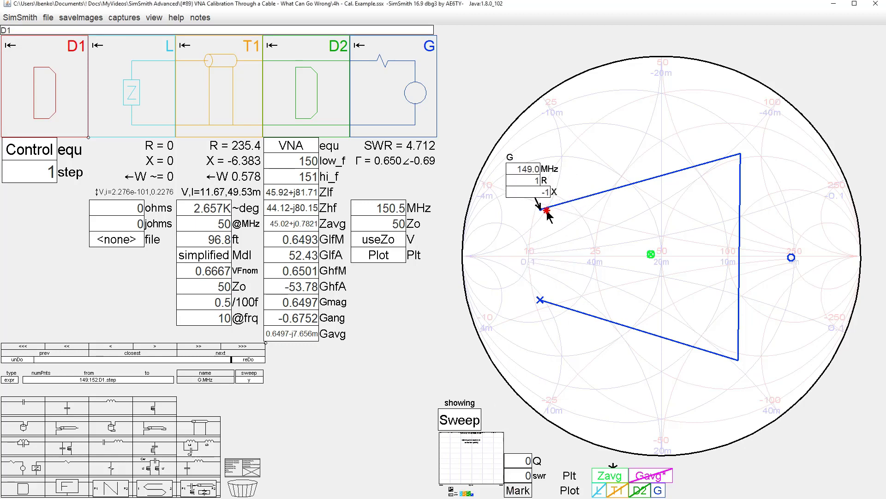
left_click(520, 491)
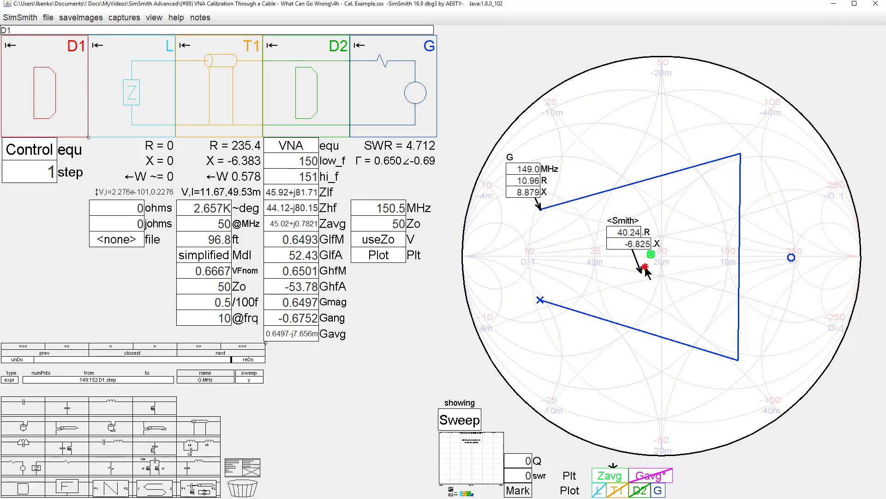
left_click(738, 152)
left_click(529, 490)
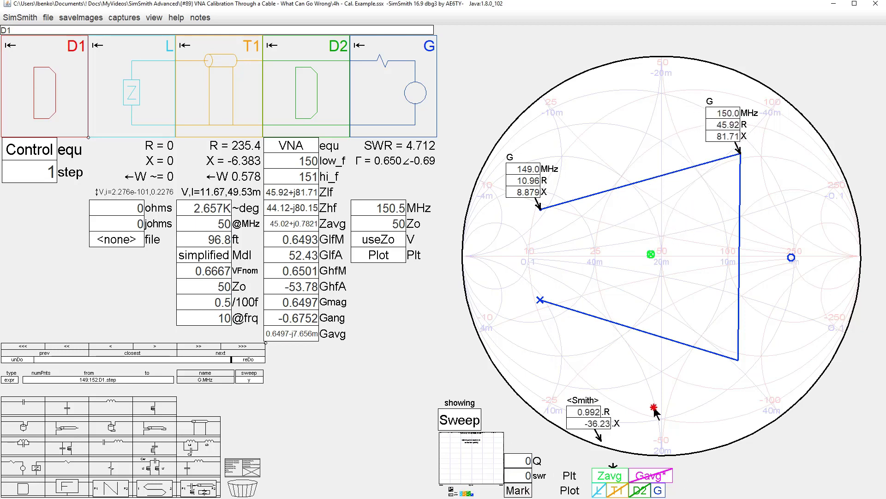
left_click(737, 360)
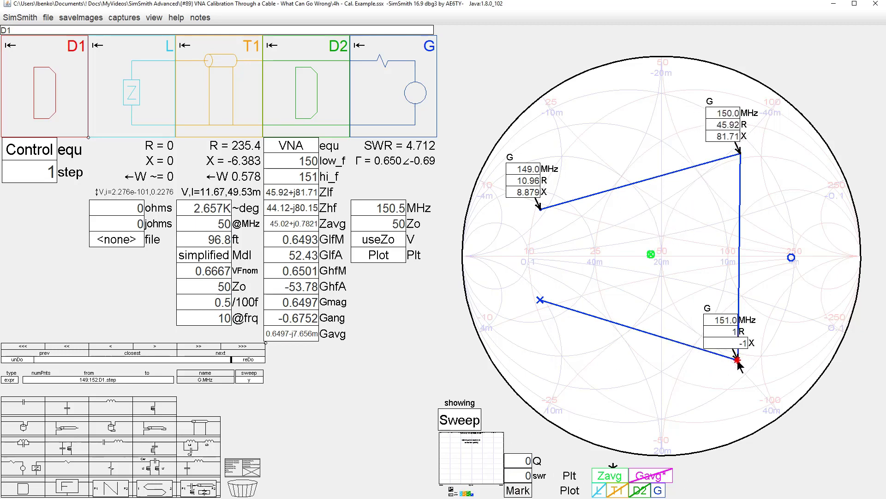
left_click(518, 491)
left_click(551, 300)
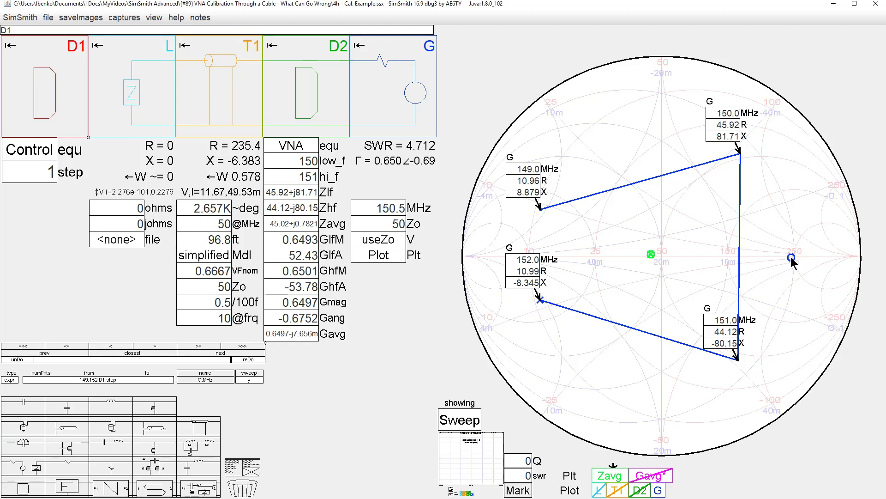
Step: Open the D2 VNA averaging script and enlarge its editor to show the whole script
left_click(290, 147)
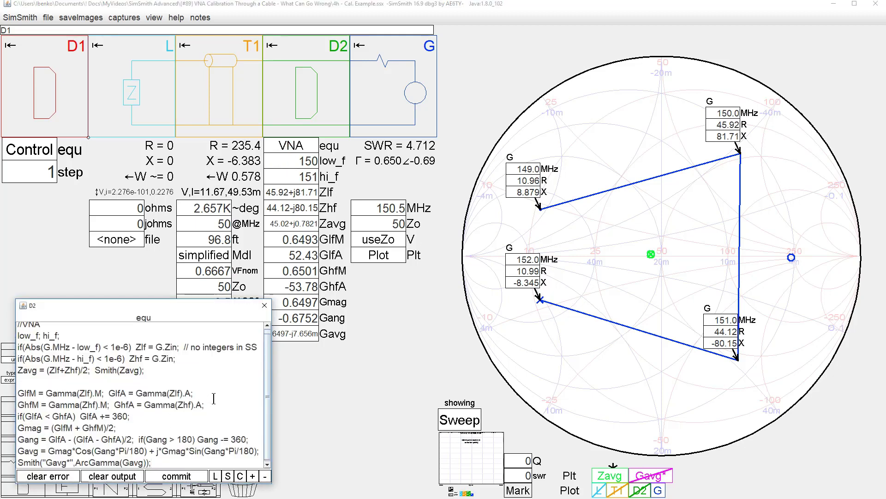
scroll(267, 392, "up", 1)
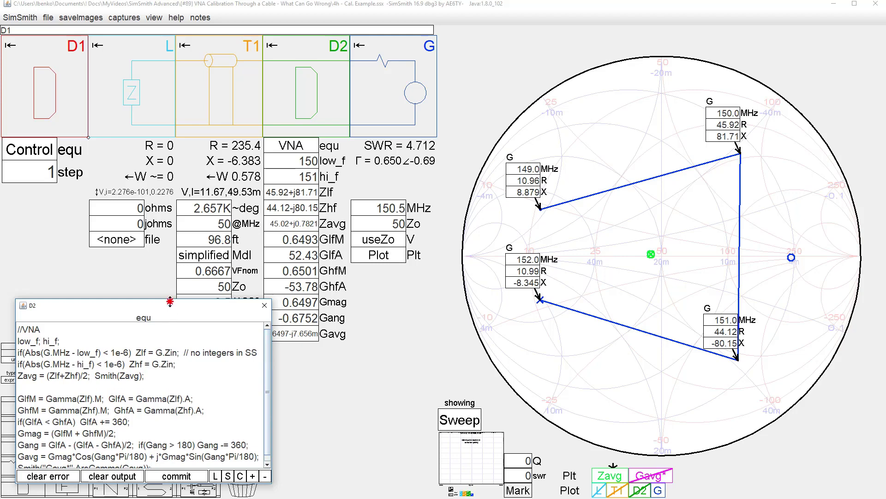
left_click_drag(170, 301, 169, 244)
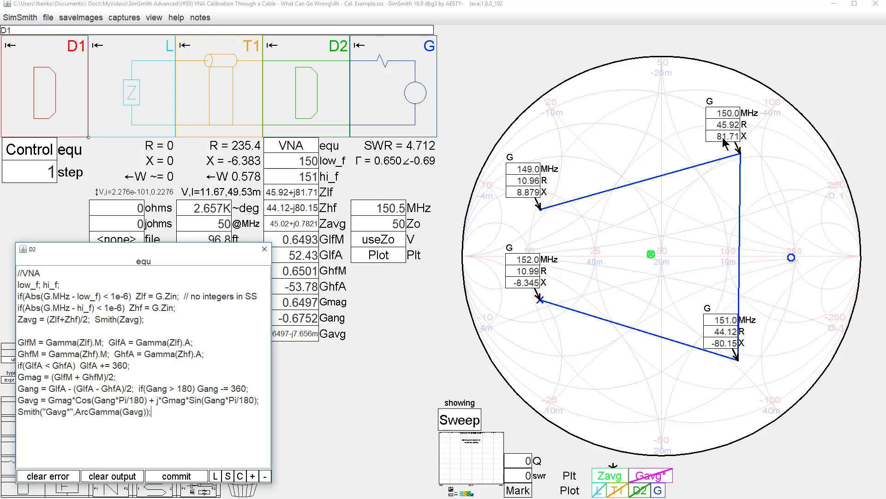
Step: Mark the green averaged impedance point Zavg at 45.02+j0.7821 ohms
left_click(722, 344)
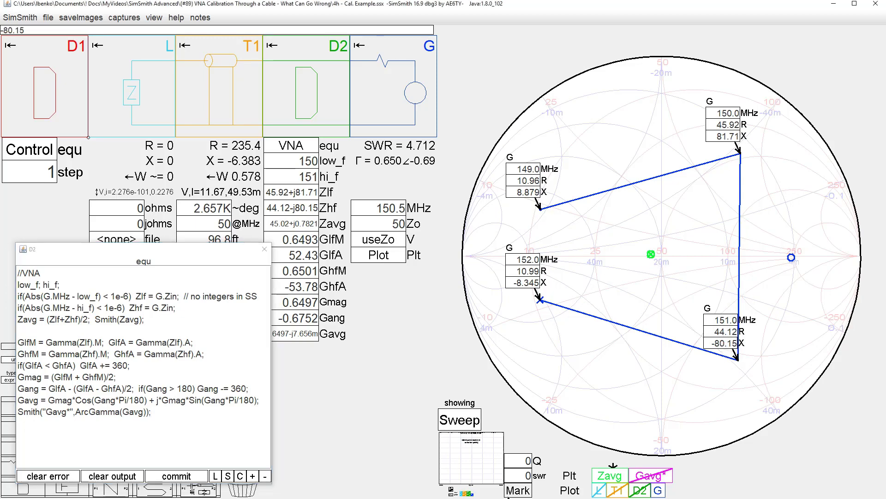
left_click(649, 257)
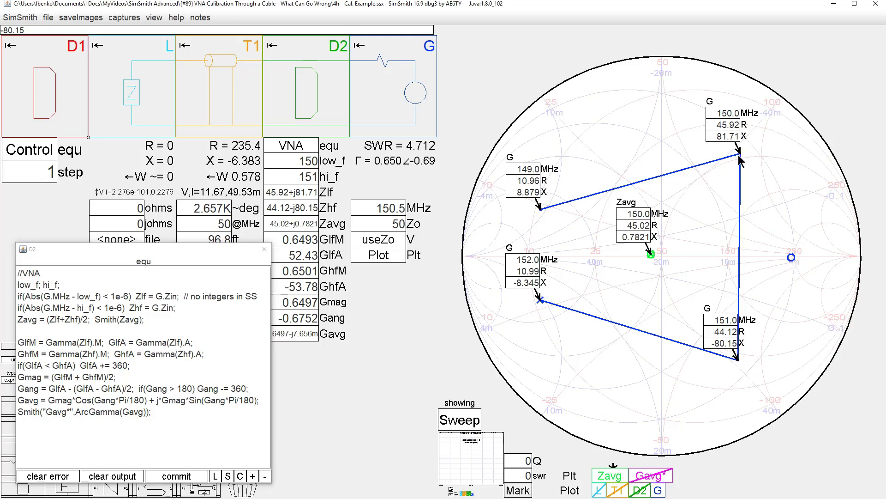
left_click(740, 365)
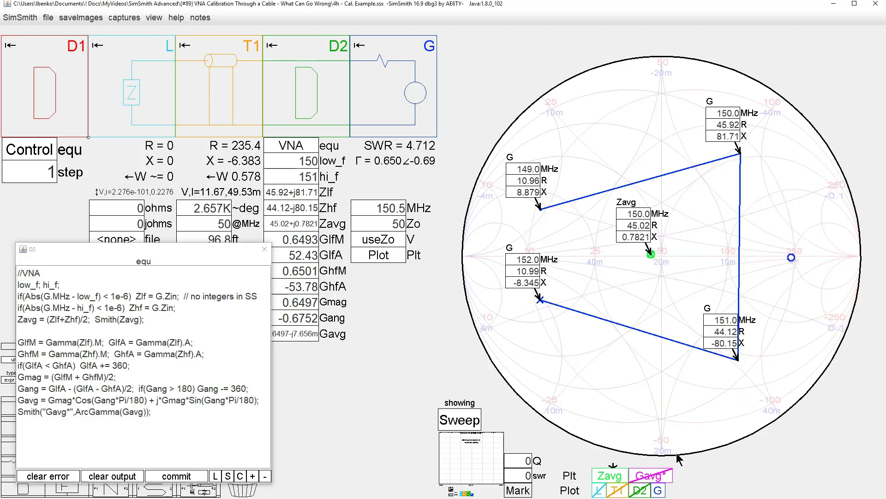
Step: Plot the gamma-averaged point Gavg* and close the VNA averaging script
left_click(649, 476)
left_click(264, 249)
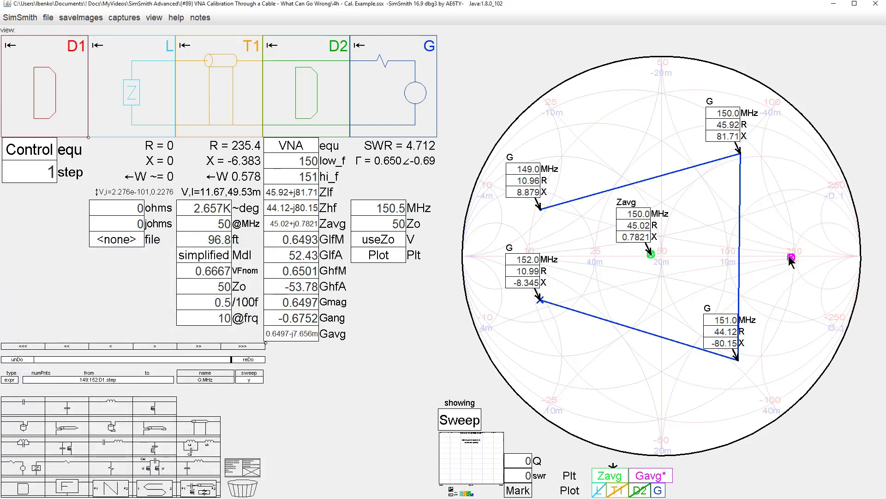
scroll(793, 260, "up", 4)
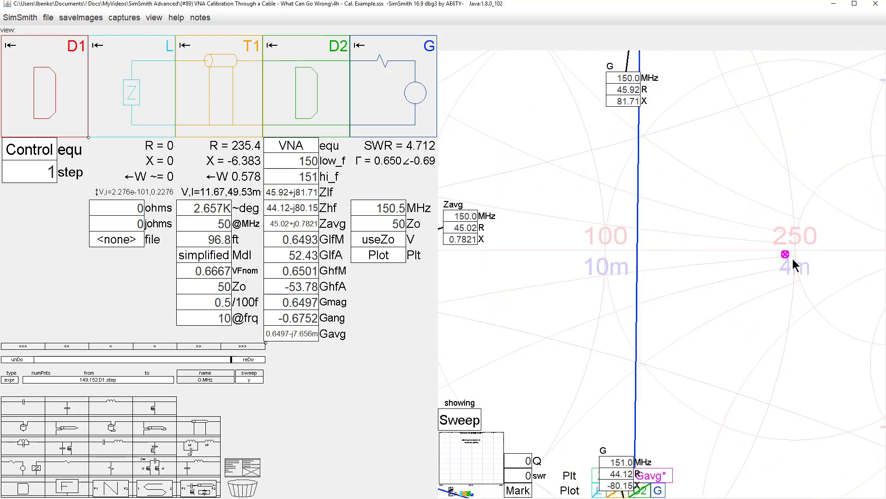
scroll(793, 260, "down", 4)
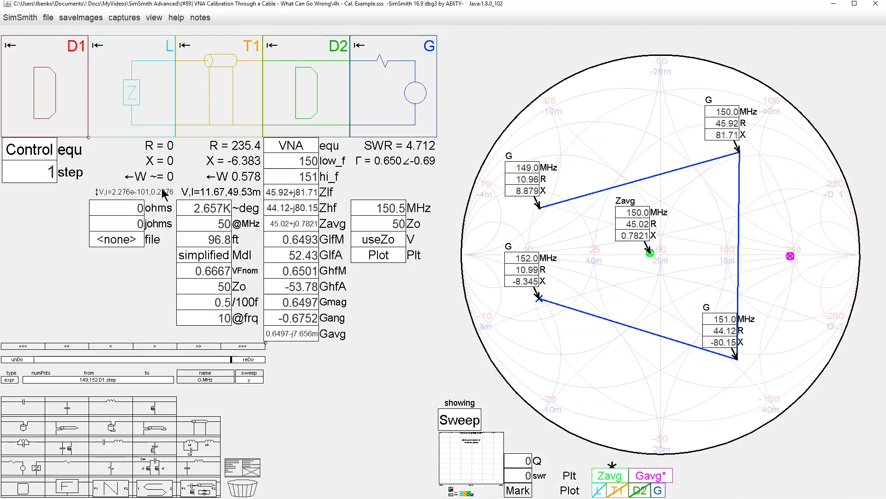
Step: Vary the cable's Zo between 41 and 64 to compare averages, ending at 50
left_click(208, 287)
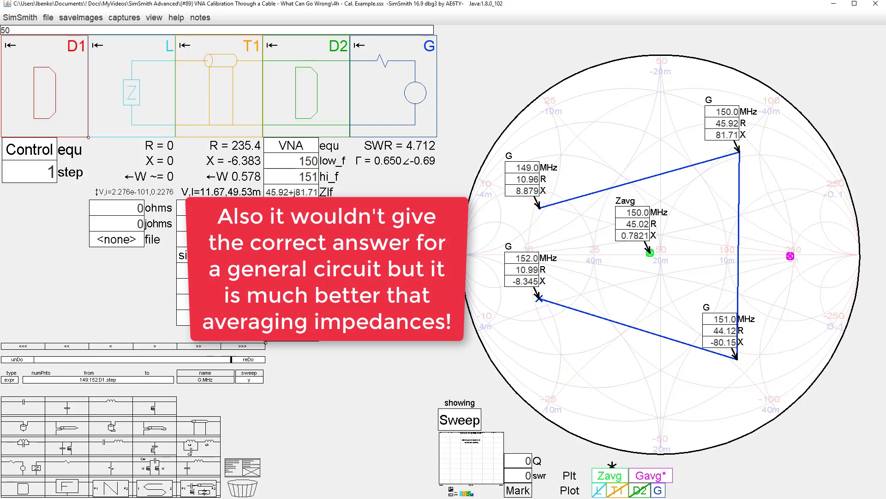
scroll(182, 277, "down", 4)
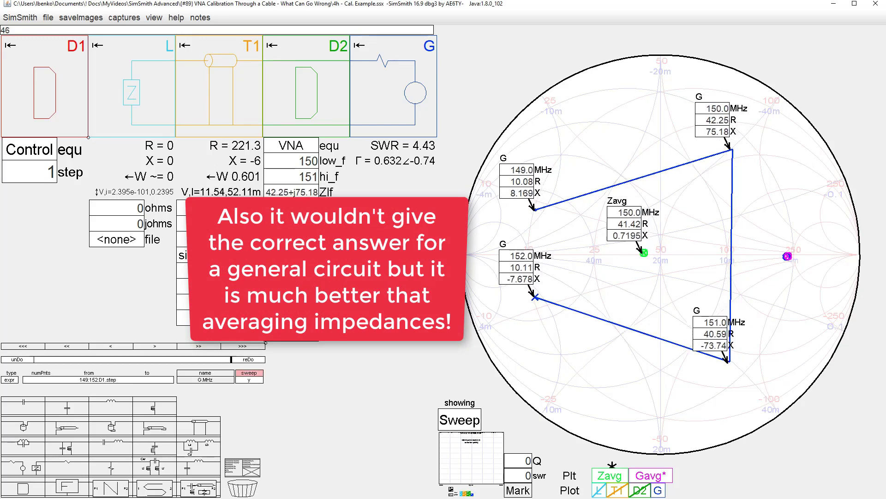
scroll(182, 277, "down", 5)
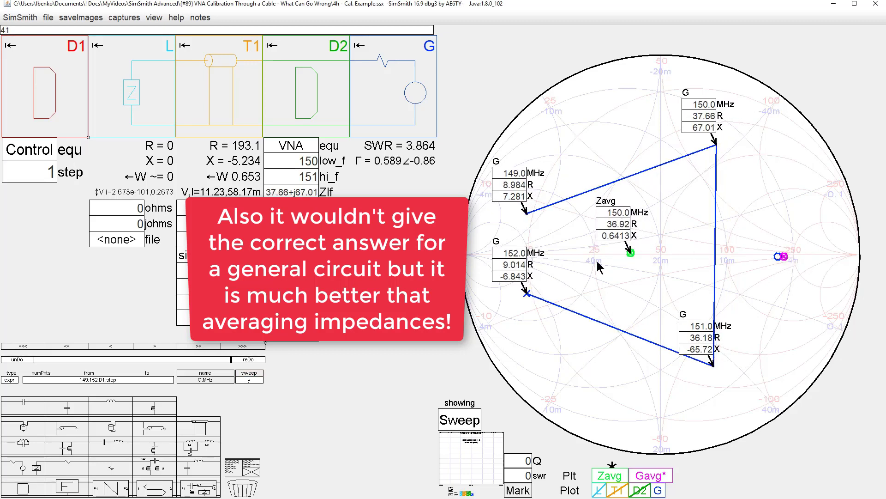
scroll(212, 287, "down", 2)
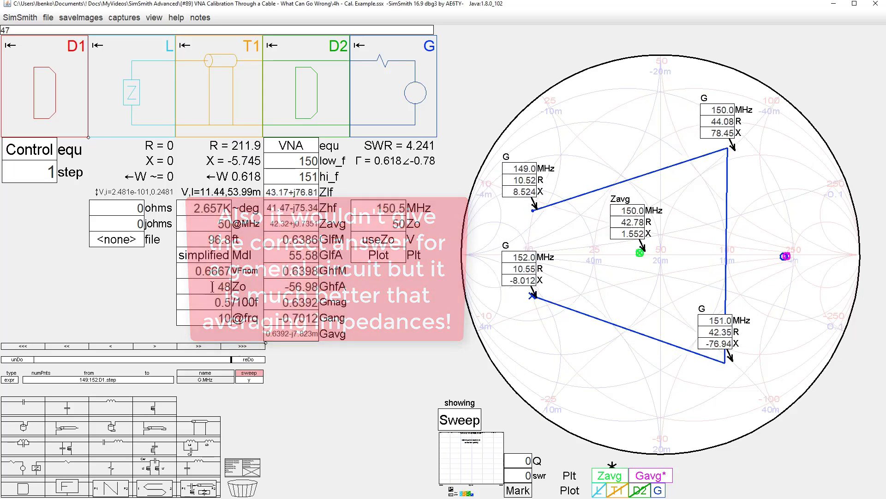
scroll(211, 286, "down", 5)
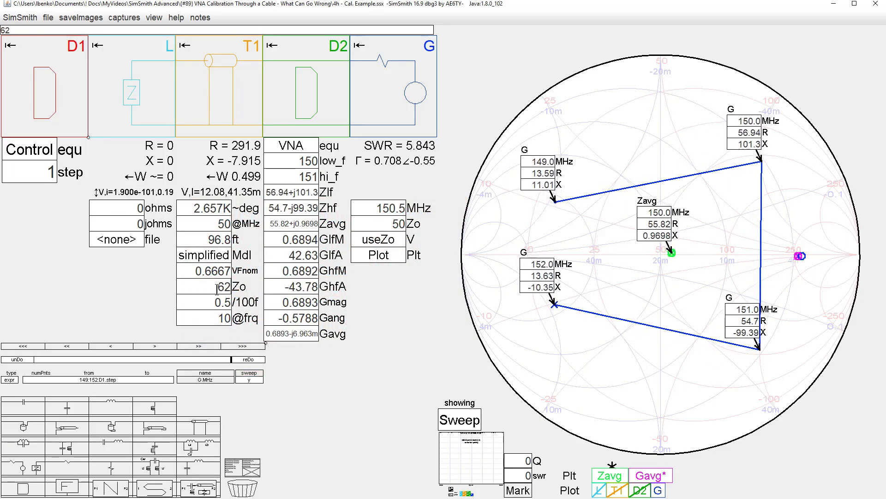
scroll(215, 288, "down", 2)
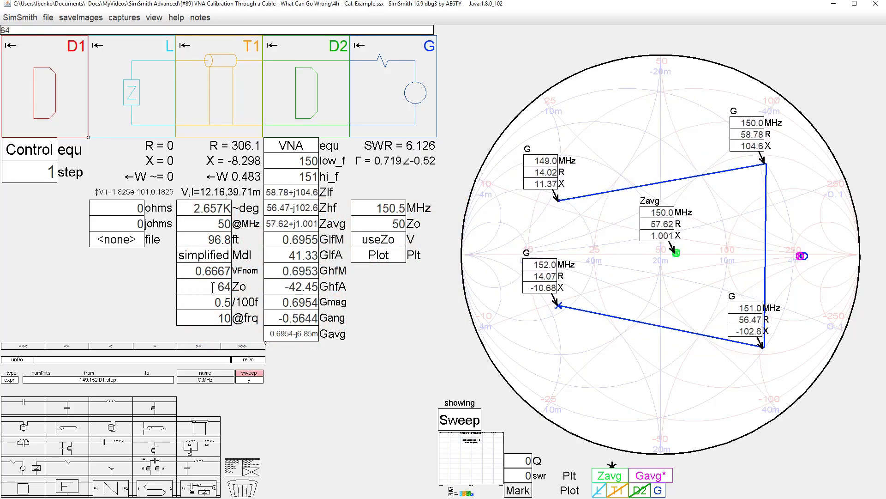
scroll(213, 288, "up", 9)
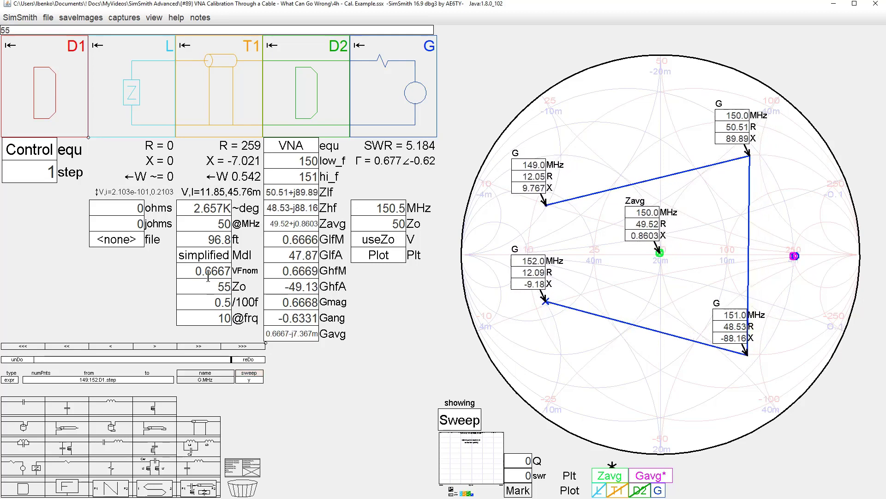
scroll(215, 286, "up", 6)
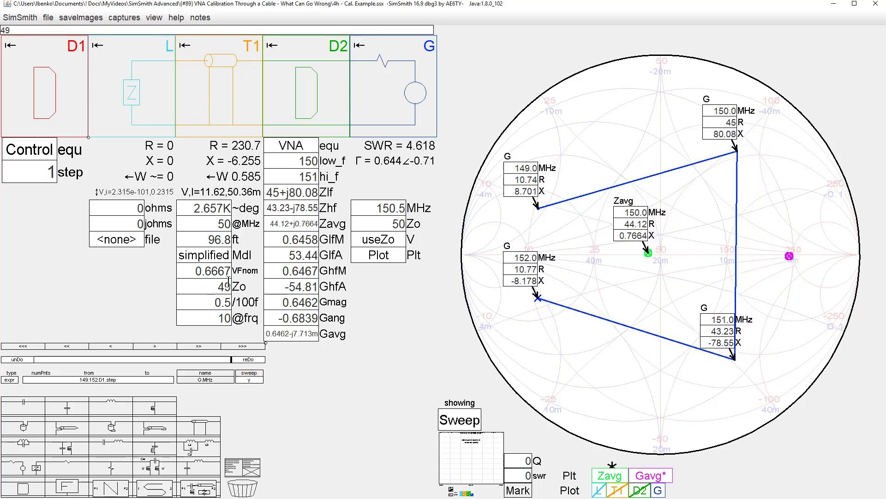
scroll(228, 283, "down", 1)
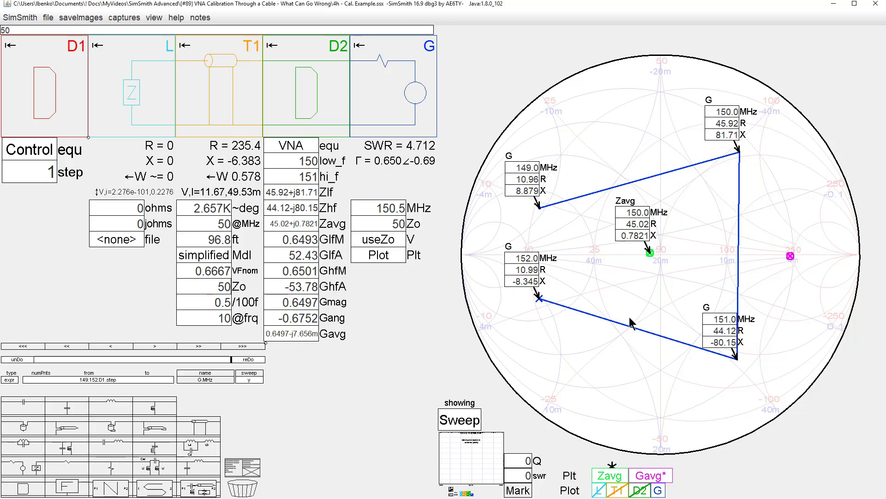